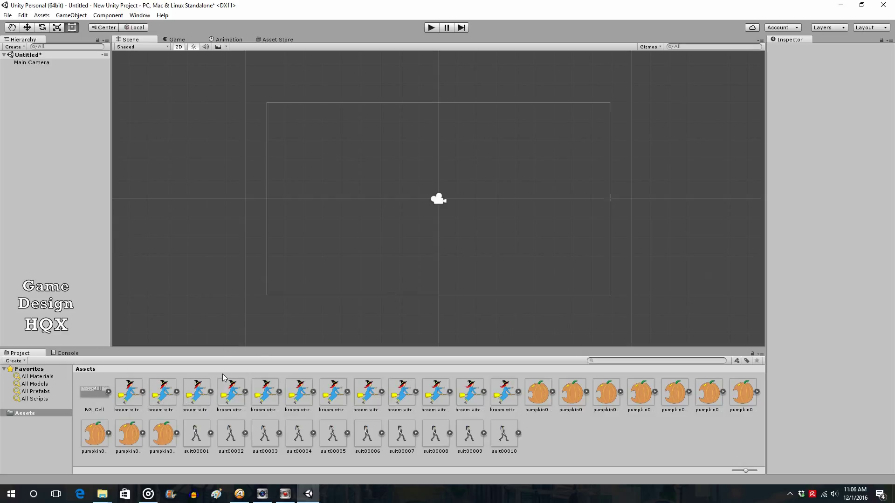
Set BG_Cell's Pixels Per Unit to 100 in its import settings and apply
click(98, 397)
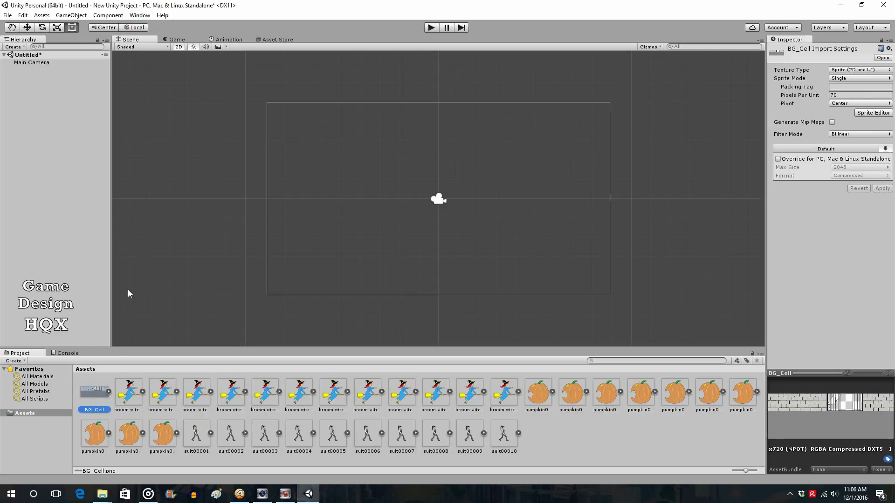
click(835, 95)
text(100)
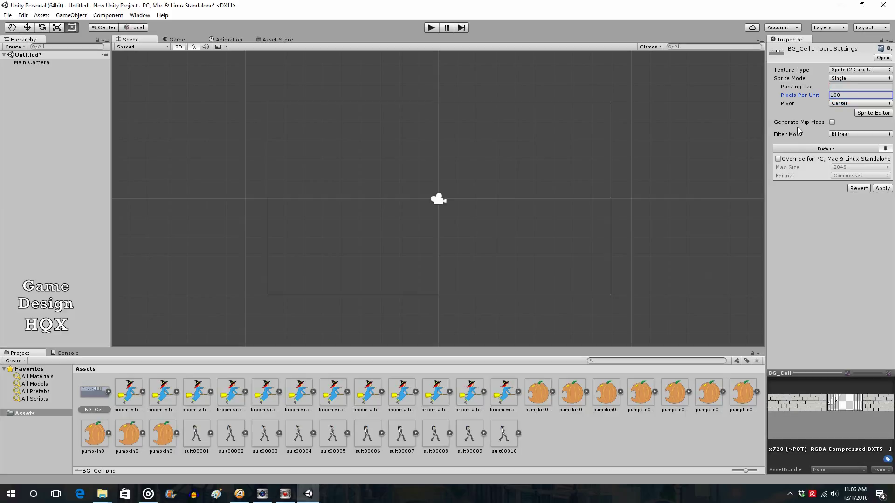
click(881, 189)
Compare against the broom witch and pumpkin frame settings, then return to BG_Cell
click(129, 397)
click(163, 396)
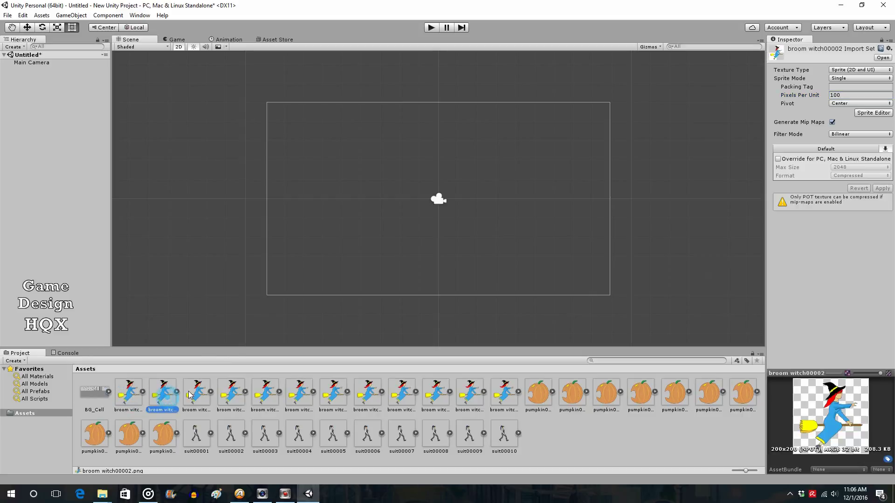
click(544, 400)
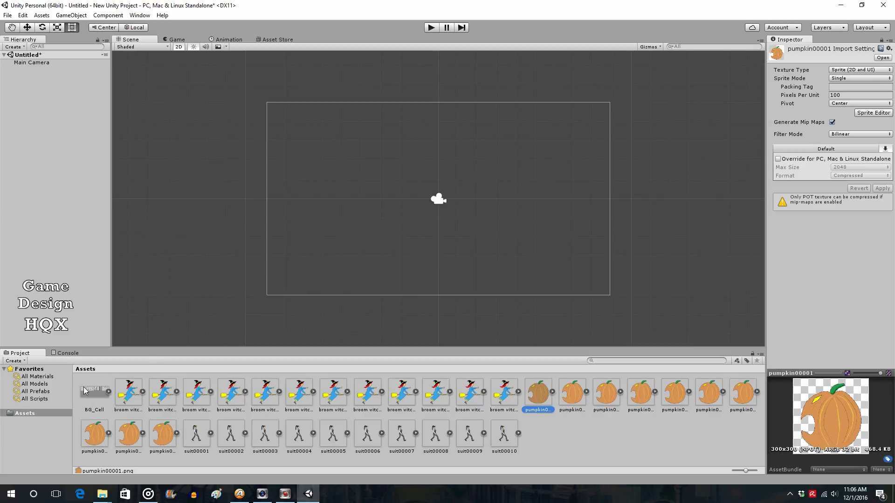
click(81, 392)
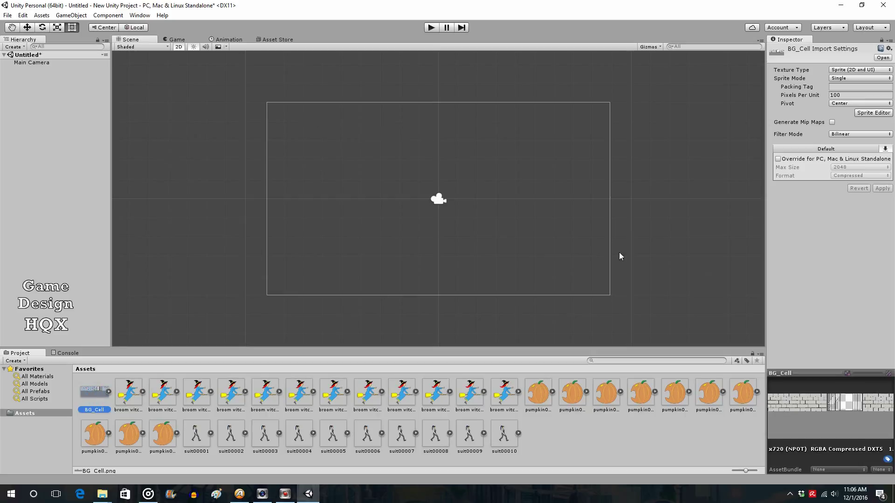
Drag BG_Cell into the Hierarchy as a scene object at 0, 0, 0, then inspect Main Camera and BG_Cell
drag(99, 396, 43, 60)
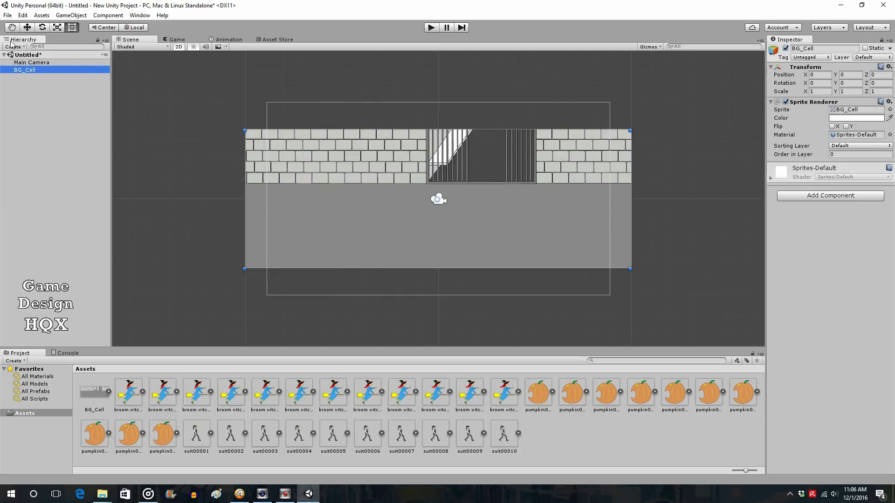
click(23, 63)
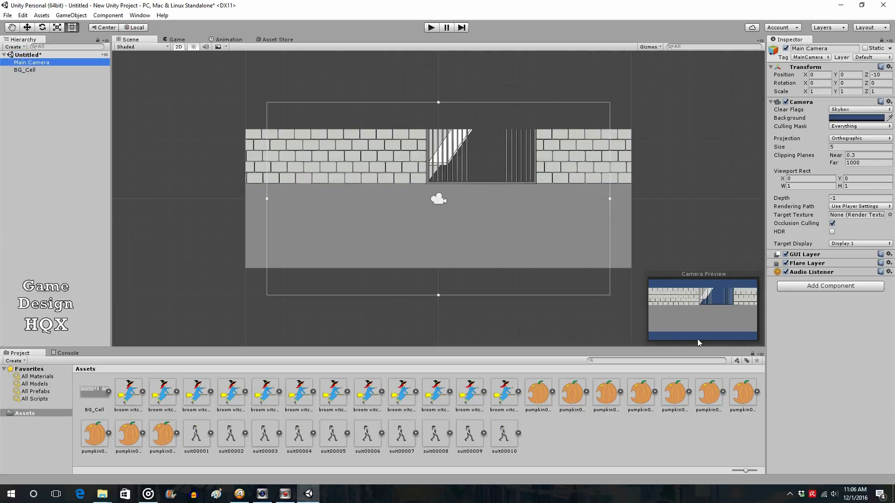
click(31, 99)
click(21, 70)
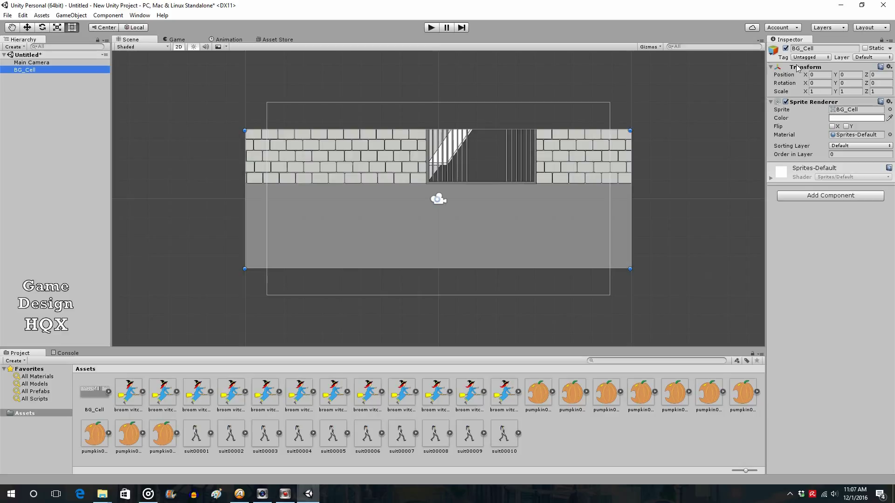
click(819, 75)
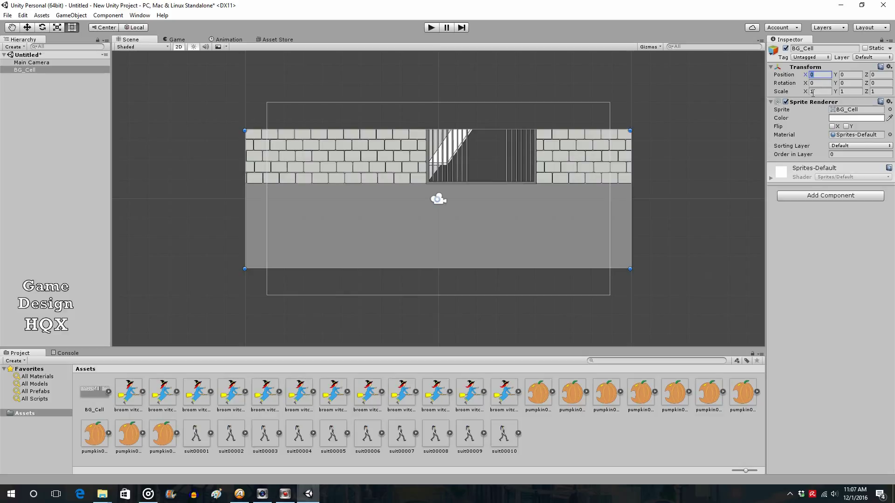
click(815, 91)
text(2)
click(852, 92)
text(2)
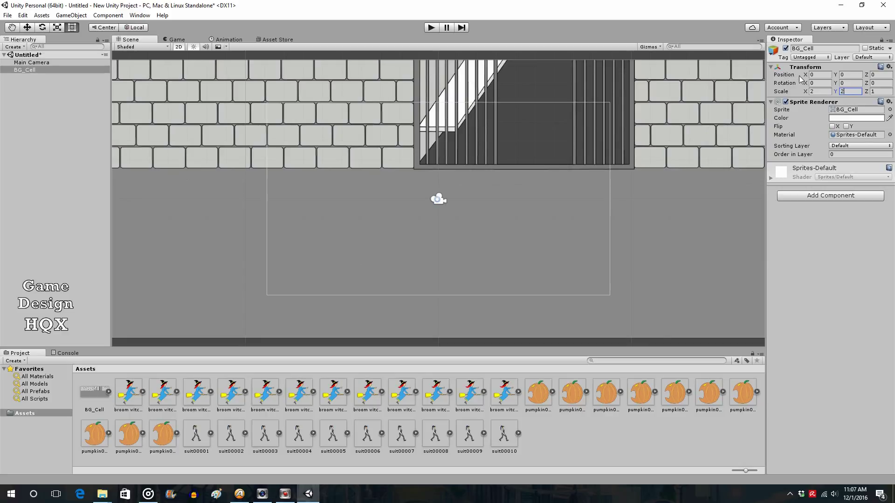
key(Return)
text(1)
key(shift+Tab)
text(1)
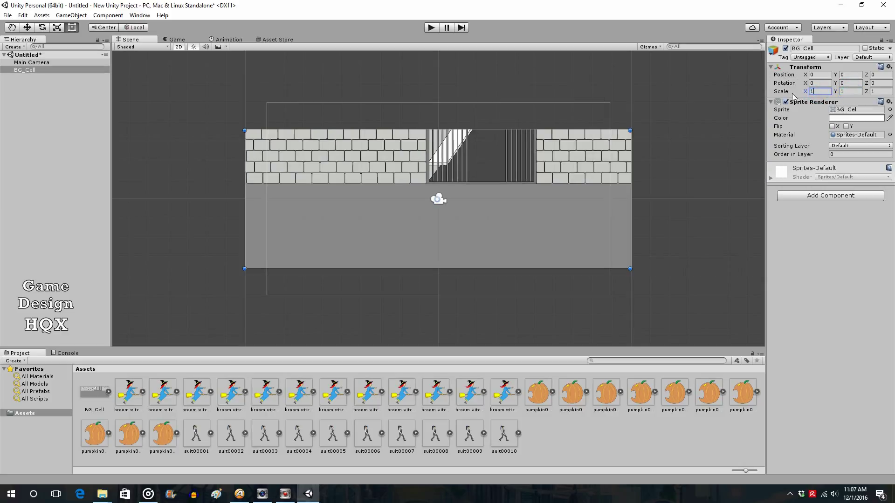
Change BG_Cell's Pixels Per Unit to 70 and apply the import settings
click(92, 393)
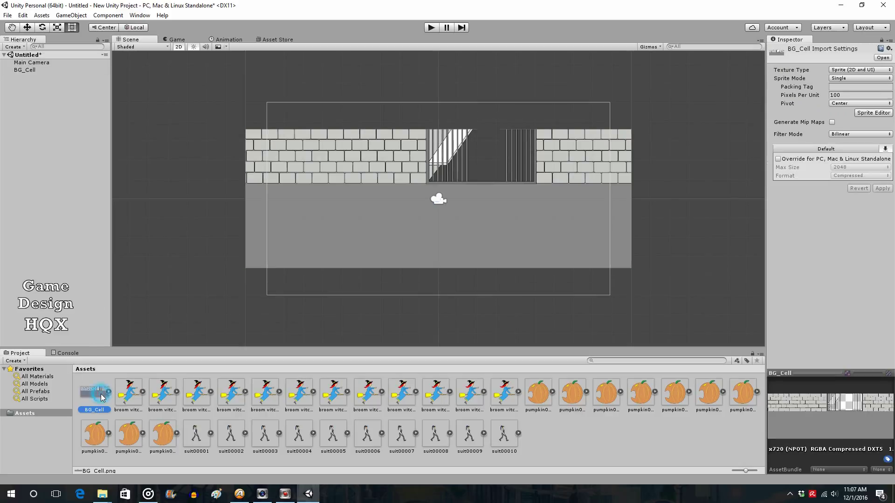
click(848, 96)
text(70)
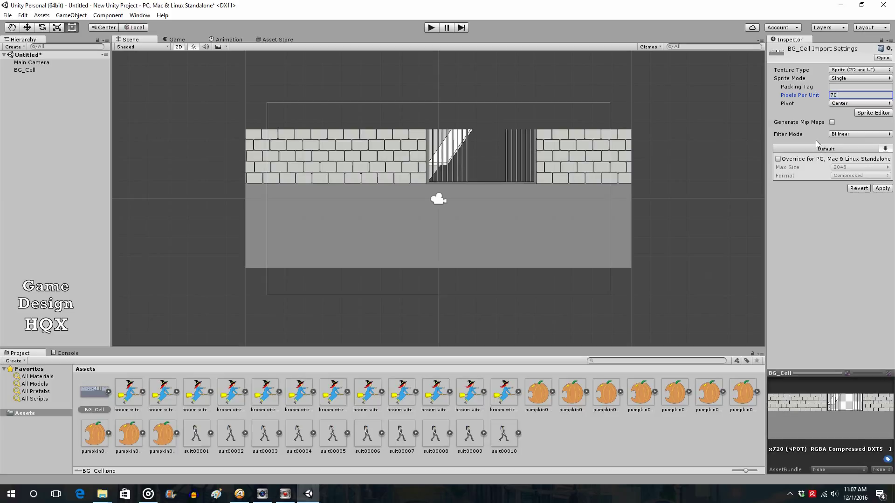
click(880, 189)
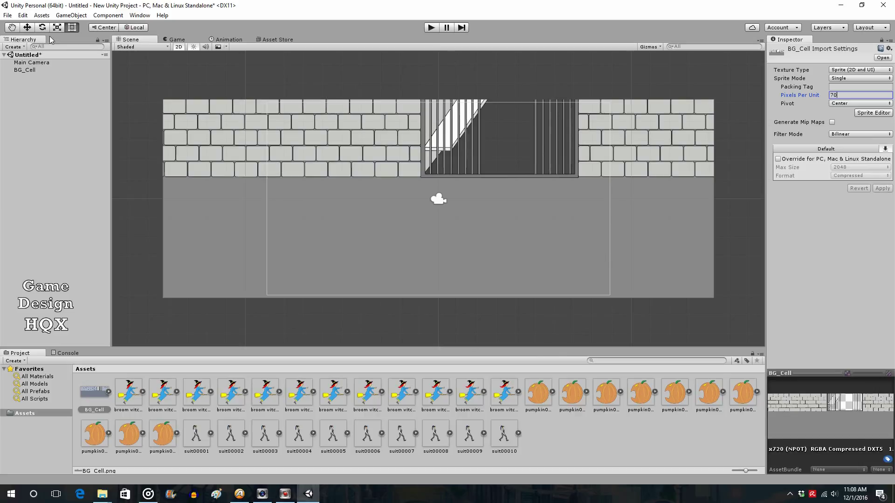
click(27, 27)
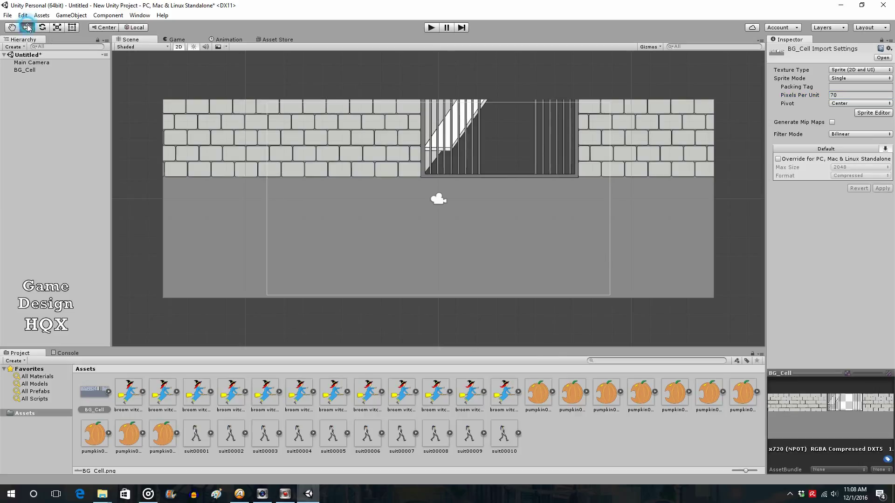
click(214, 152)
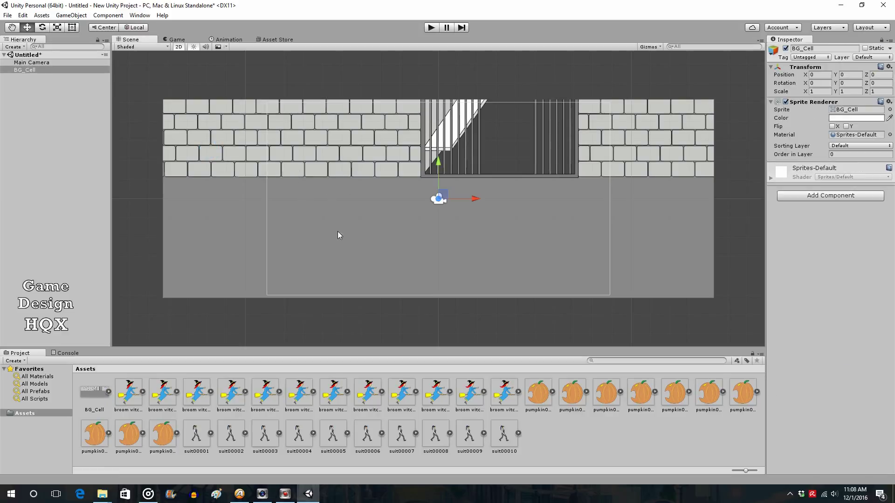
drag(476, 199, 400, 214)
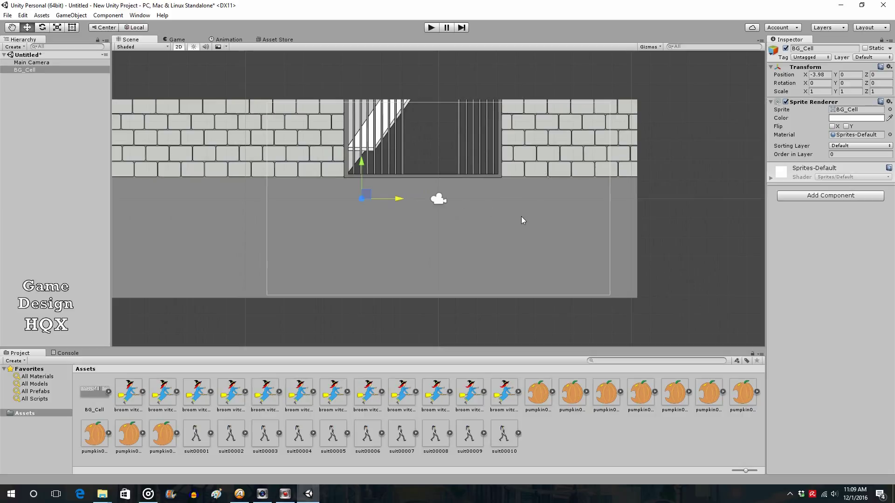
click(23, 16)
click(31, 29)
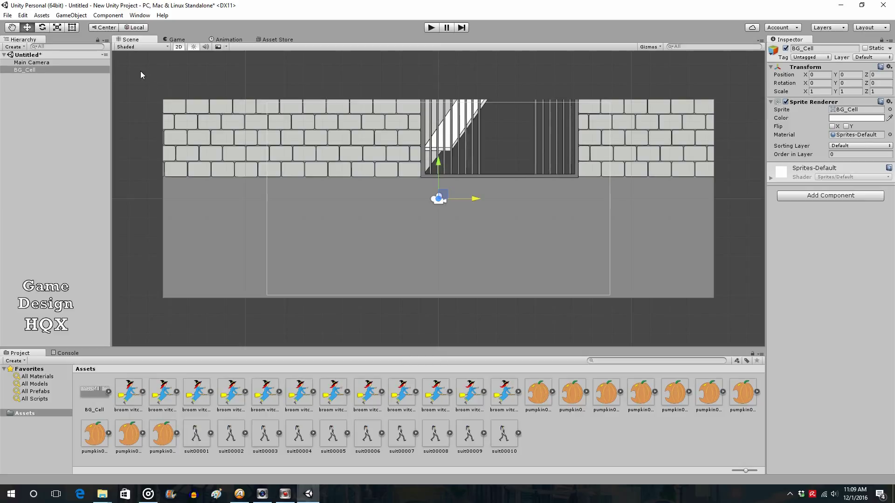
Create an empty GameObject via GameObject > Create Empty and rename it witch
click(71, 15)
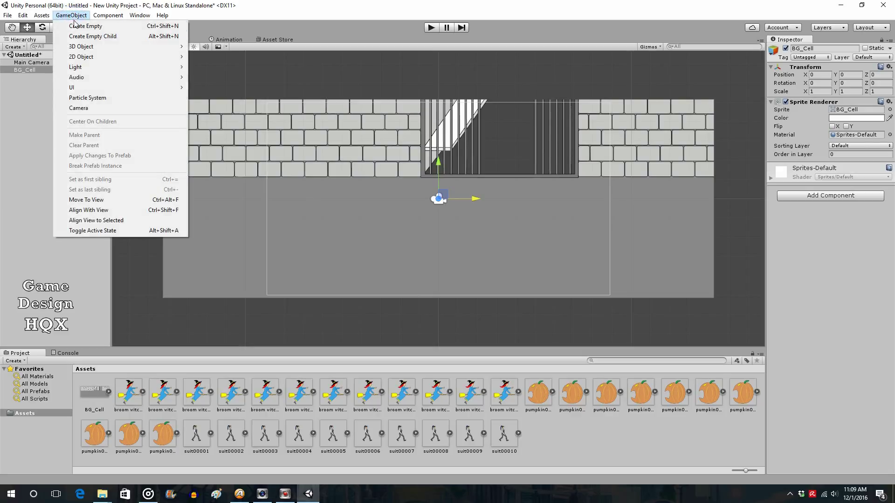
click(77, 28)
click(72, 76)
text(wi)
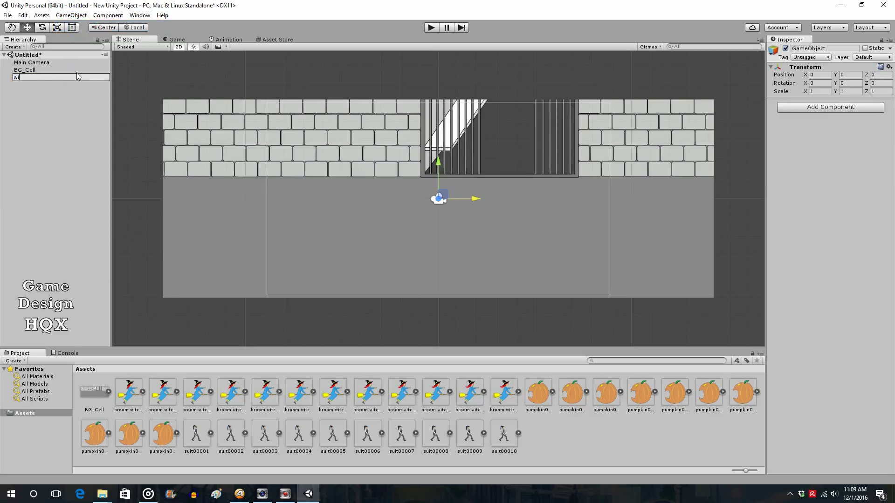
text(tch)
click(42, 91)
click(25, 77)
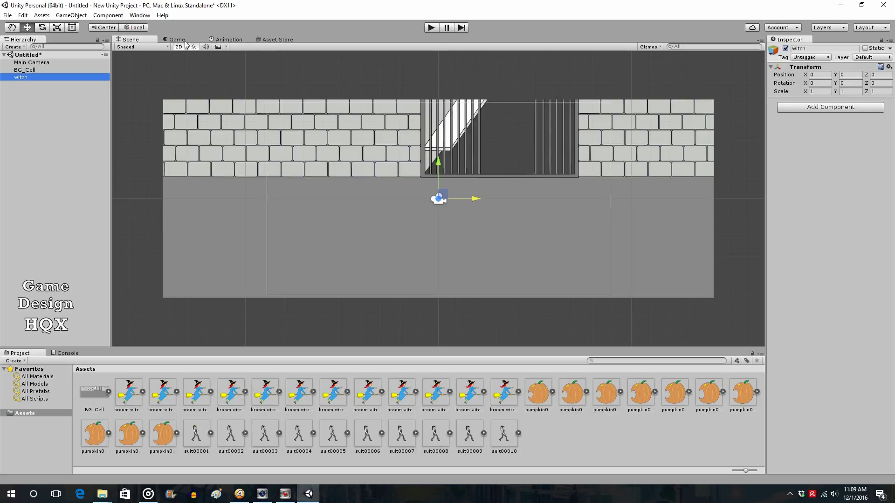
Switch from the Scene view to the Animation window for the witch object
right_click(142, 41)
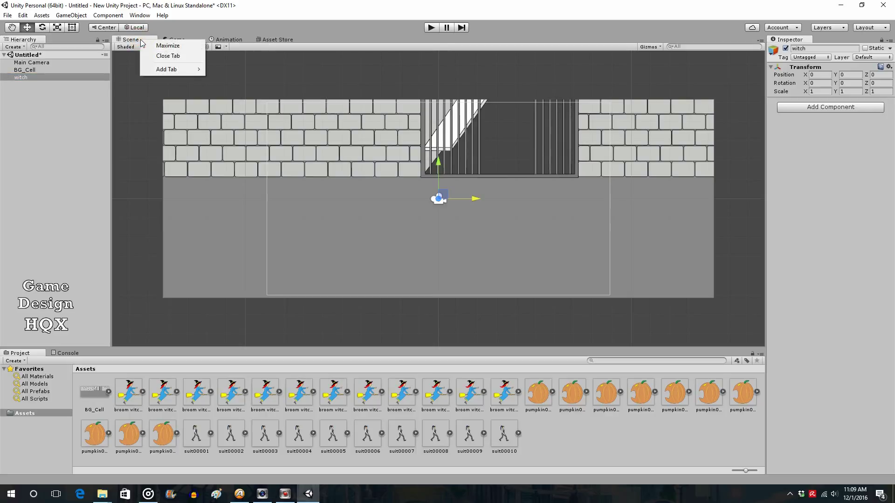
click(270, 8)
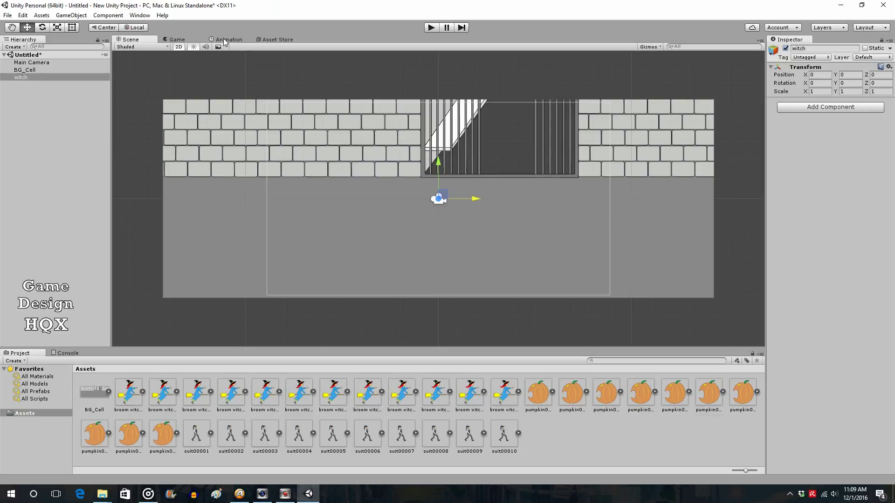
click(225, 40)
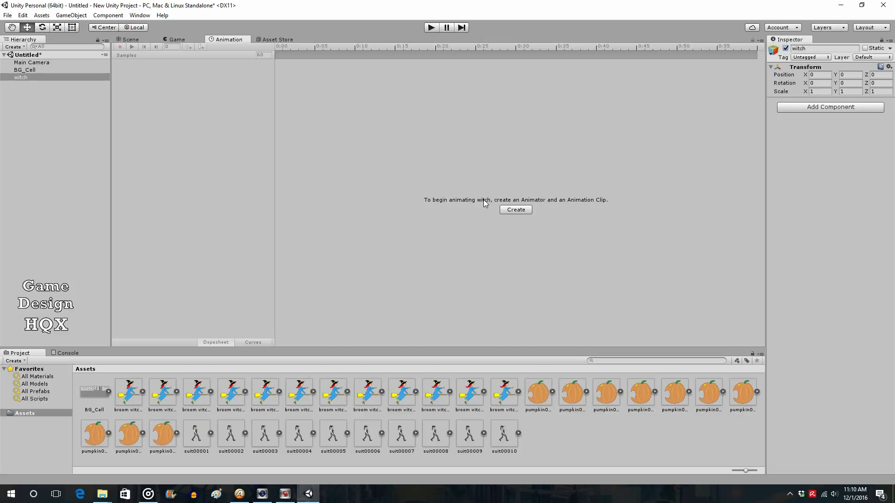
Start a new animation clip from the Animation window and name the file idle_witch
click(516, 210)
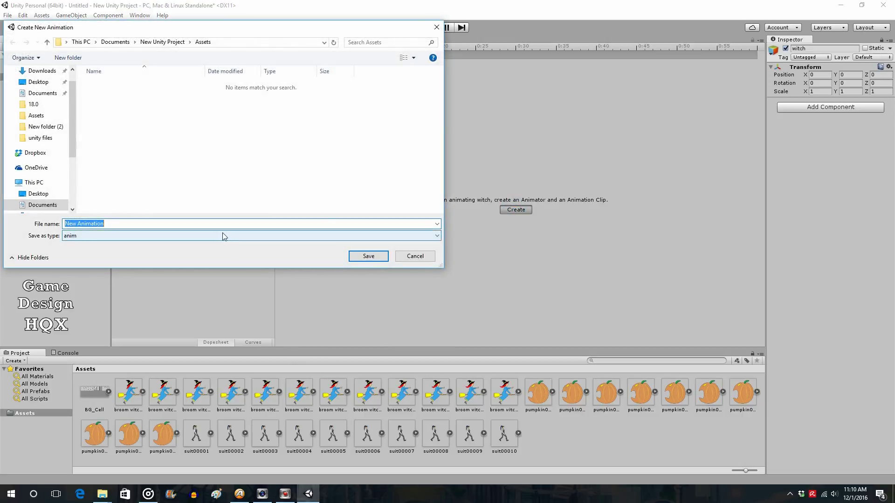
text(idle_witch)
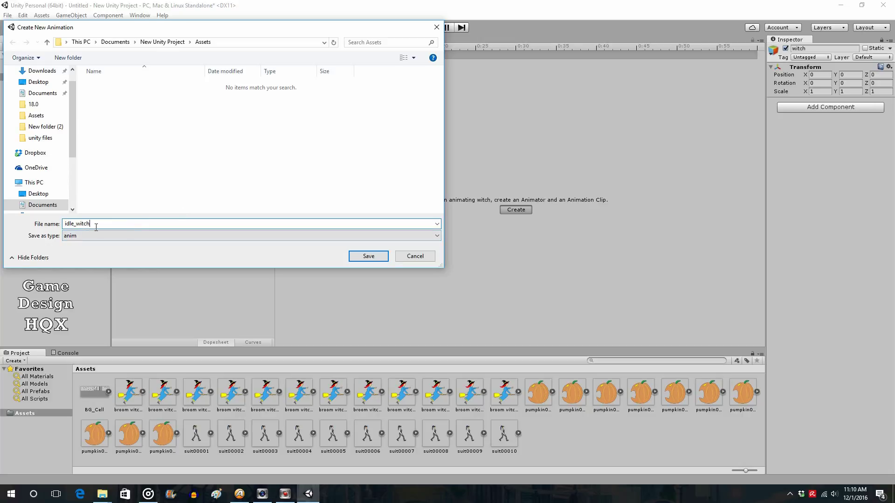
click(76, 224)
double_click(75, 224)
click(104, 225)
Save the idle_witch clip and change its Samples from 60 to 15
click(358, 258)
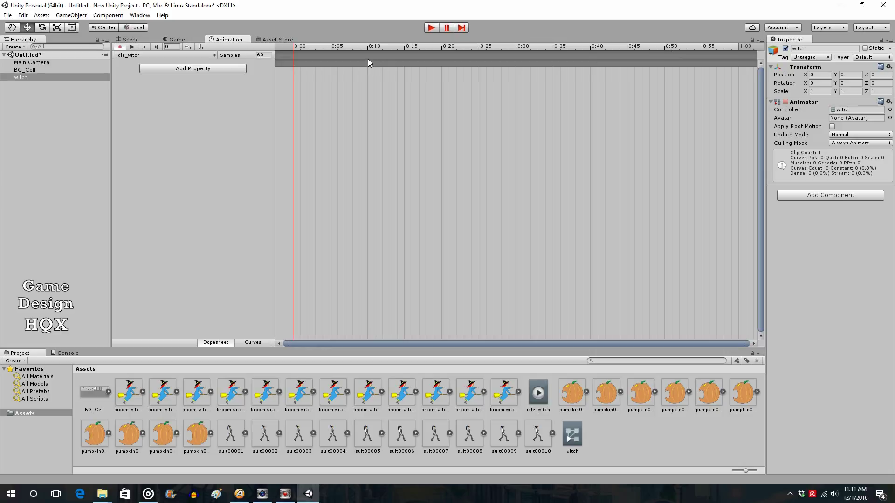
click(266, 55)
text(1)
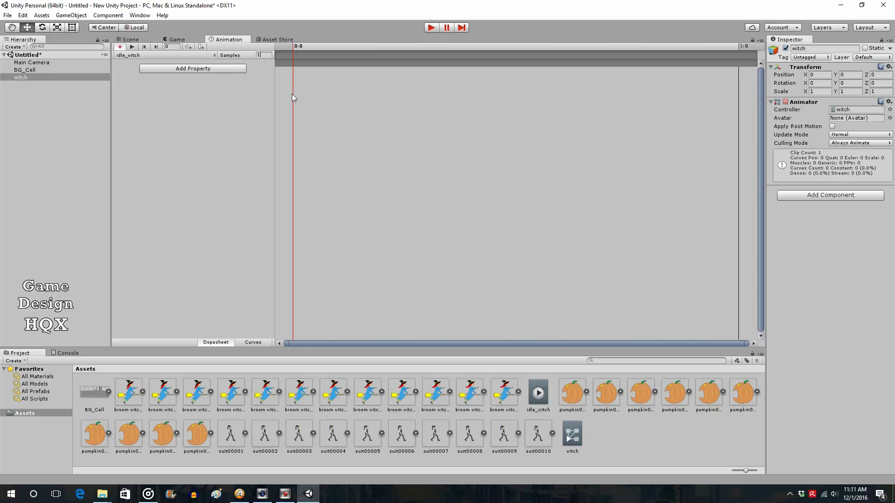
text(5)
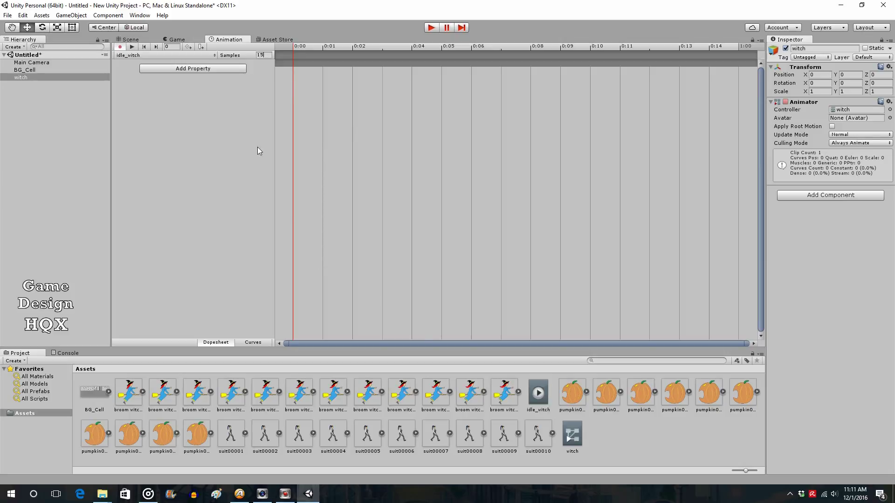
Add all 12 broom witch frames to the idle_witch dopesheet as sprite keyframes
click(129, 394)
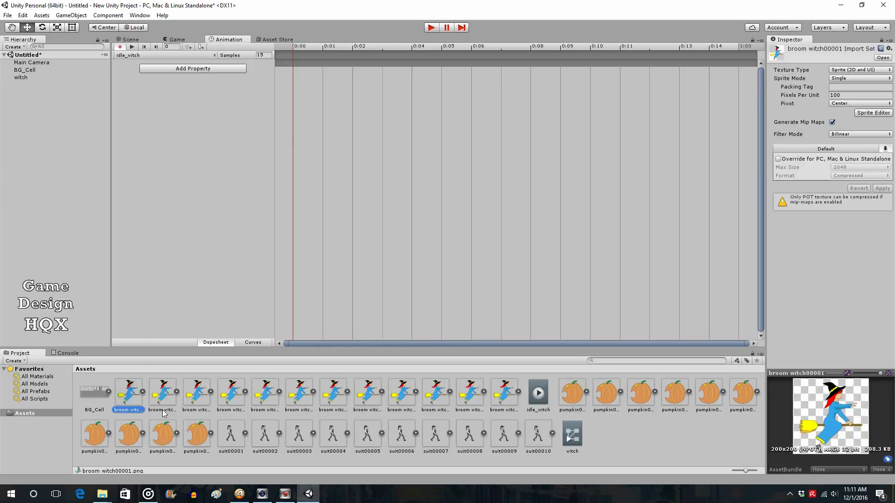
shift+click(512, 395)
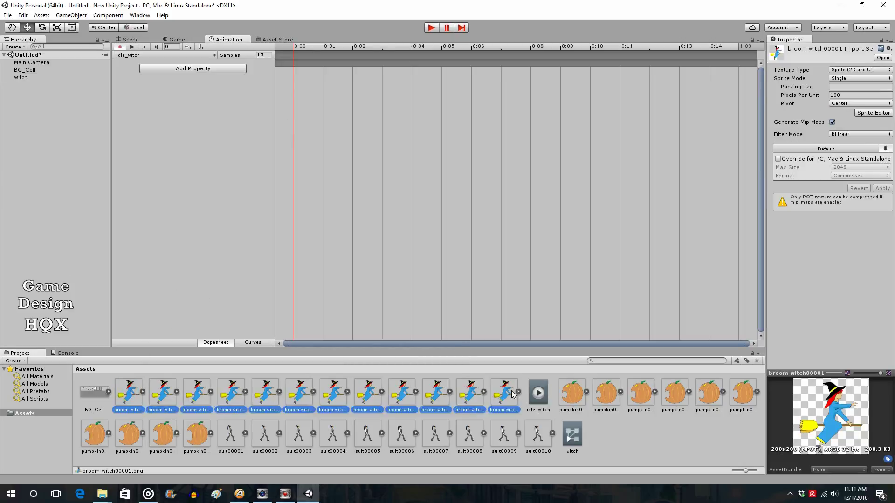
drag(229, 402, 316, 69)
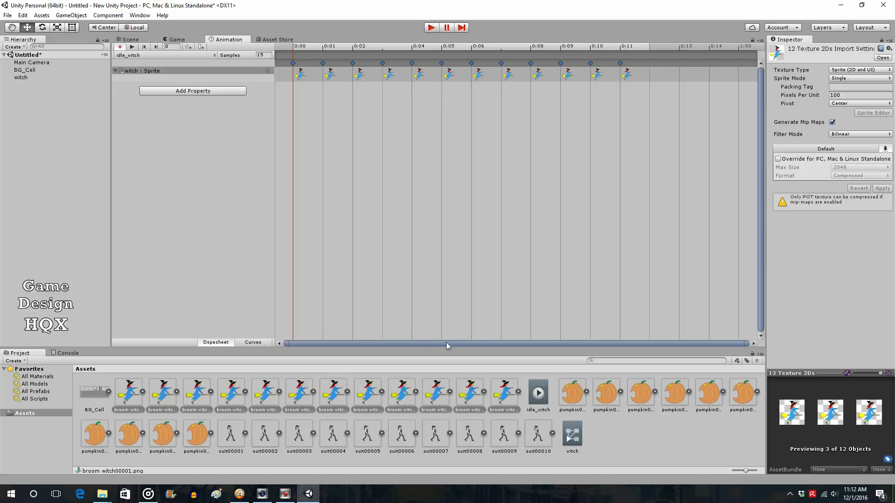
scroll(387, 68, down, 1)
scroll(387, 68, down, 2)
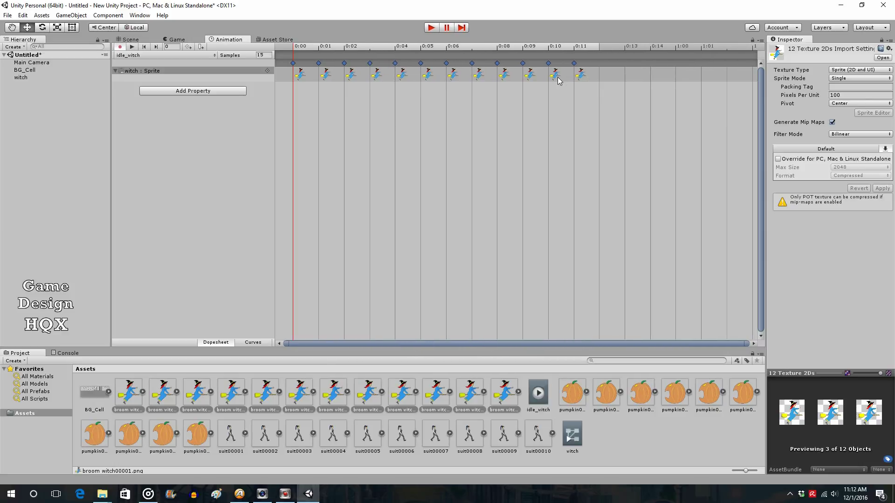
Append broom witch frames 11, 10, 9, 8 and 7 after the last keyframe
click(505, 395)
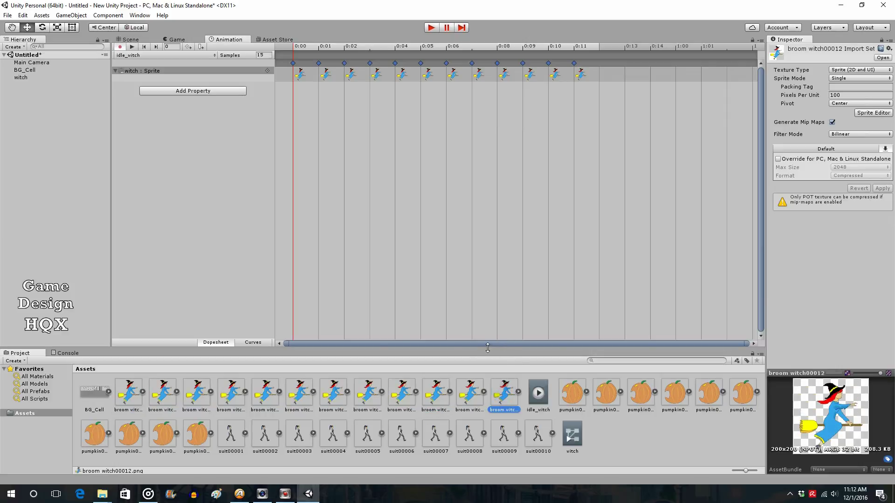
click(473, 394)
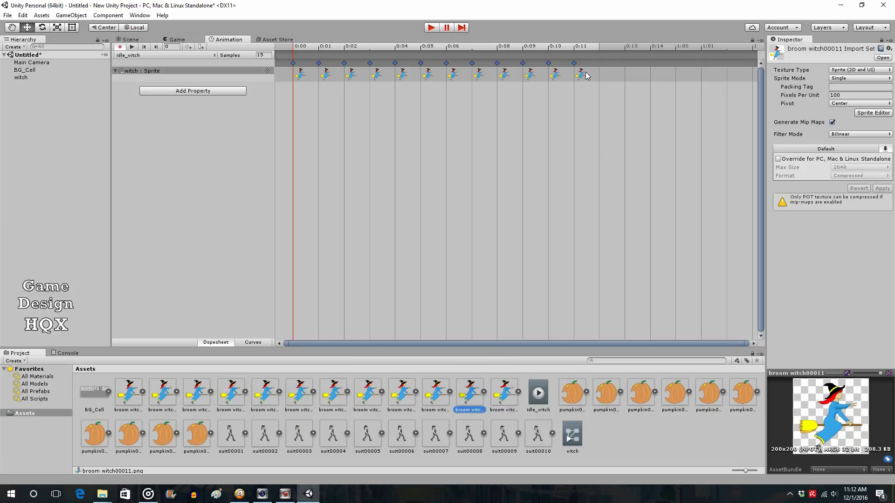
drag(467, 393, 609, 83)
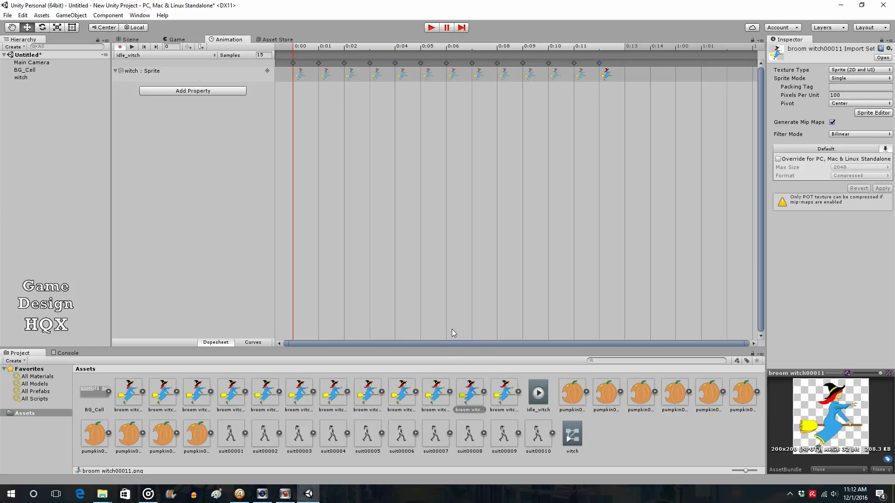
click(437, 392)
drag(437, 393, 631, 77)
click(401, 393)
drag(401, 392, 658, 81)
click(368, 392)
drag(368, 393, 678, 79)
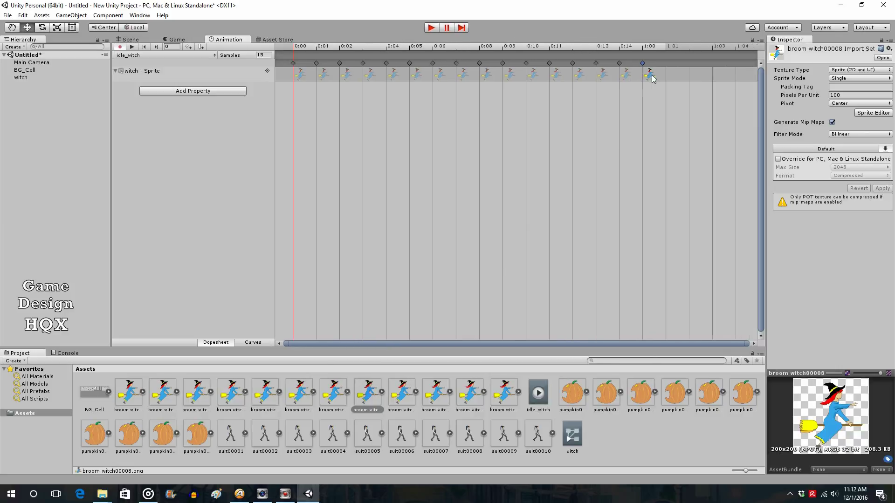
click(333, 392)
drag(333, 393, 652, 75)
Append broom witch frames 6, 5, 4, 3 and 2 to finish the back-and-forth loop
click(312, 393)
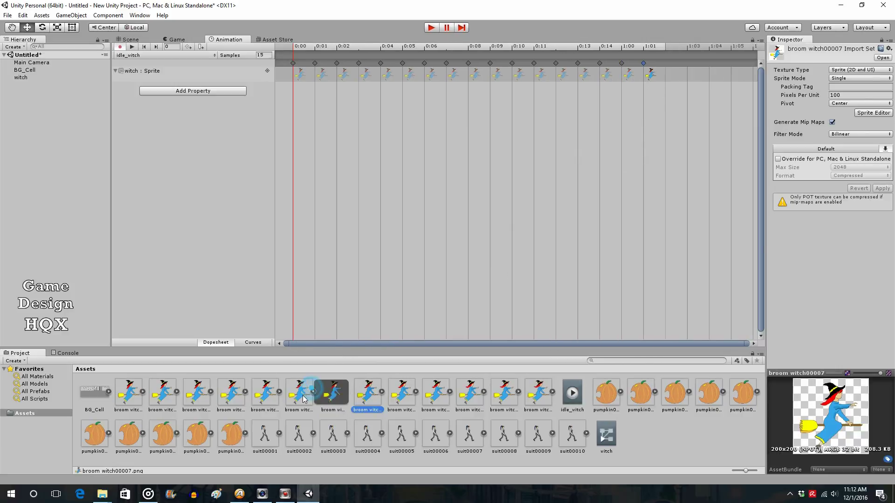
drag(312, 395, 668, 75)
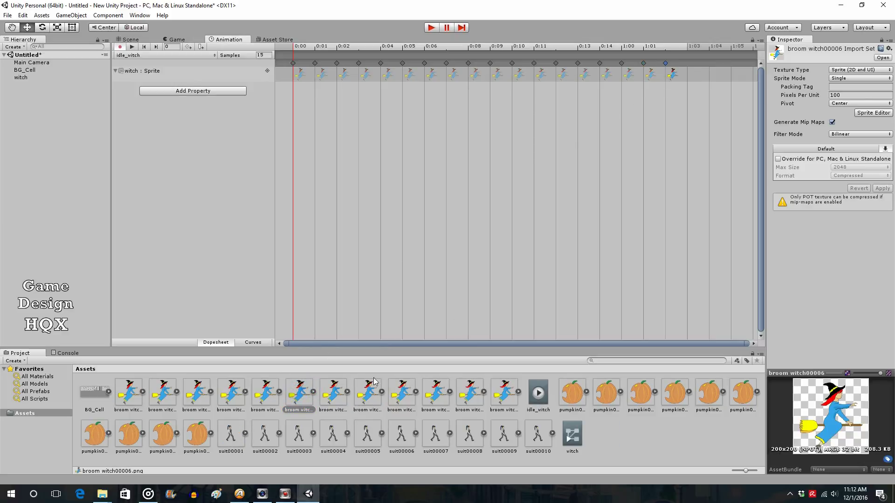
click(266, 392)
drag(267, 392, 697, 78)
drag(232, 391, 717, 70)
drag(189, 387, 697, 83)
drag(166, 392, 715, 78)
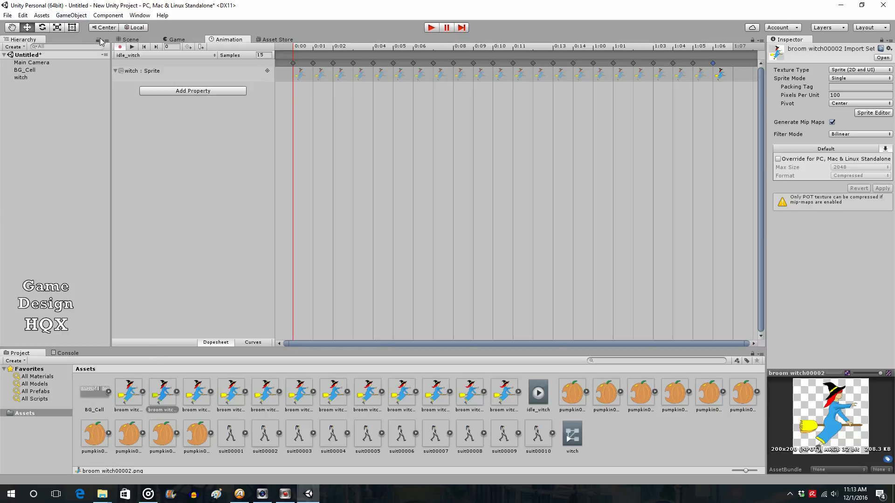
Go back to the Scene view and select the witch object in the Hierarchy
click(119, 47)
click(130, 40)
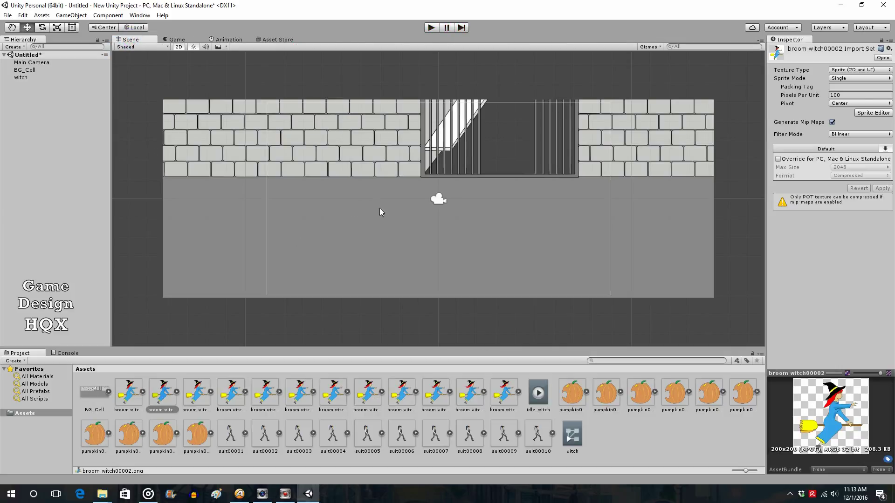
click(20, 79)
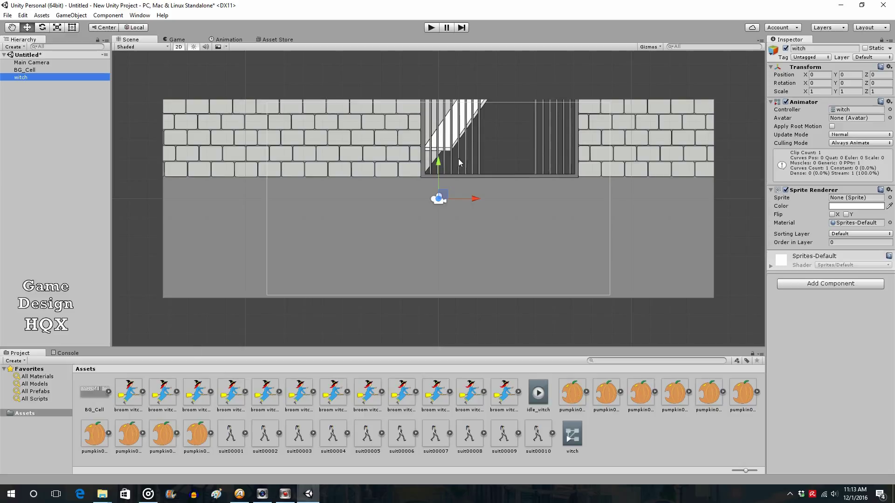
Assign broom witch00001 to the witch's Sprite Renderer and set Scale X and Y to 2
drag(129, 396, 841, 200)
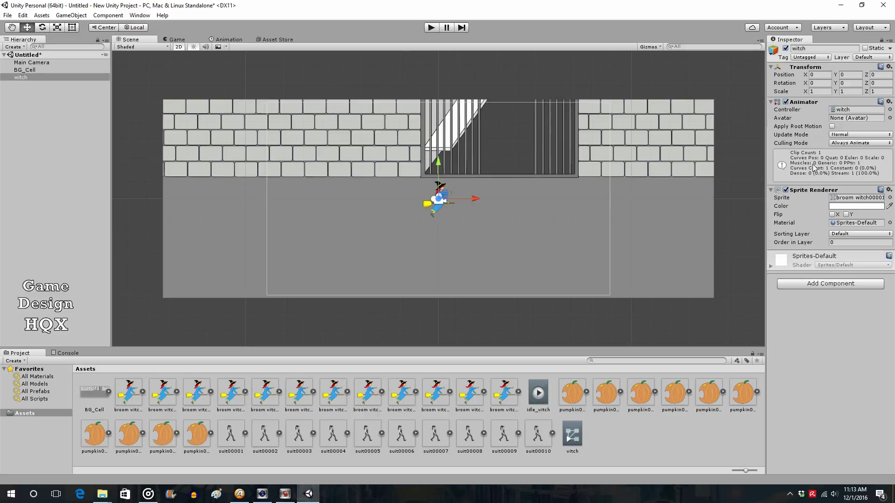
click(825, 92)
double_click(820, 92)
text(2)
key(Tab)
text(2)
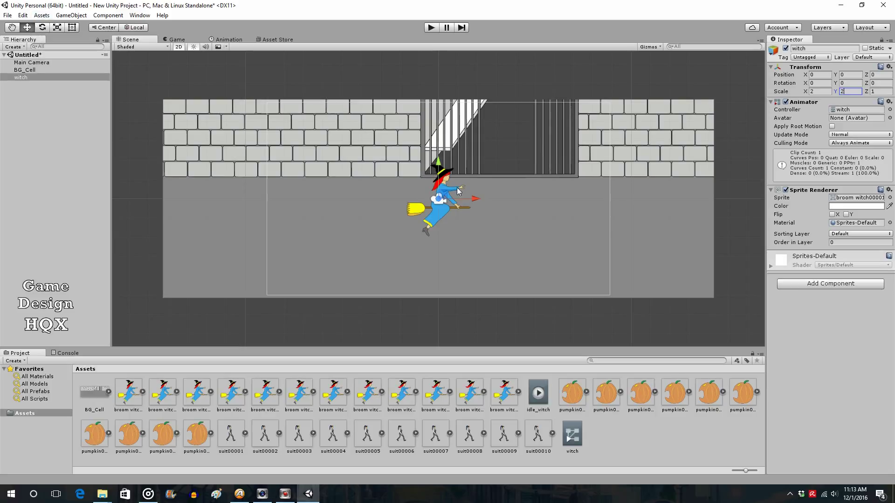
Move the witch to the upper left of the cell wall, around -6.69, 2.3
drag(439, 164, 445, 120)
drag(475, 155, 359, 155)
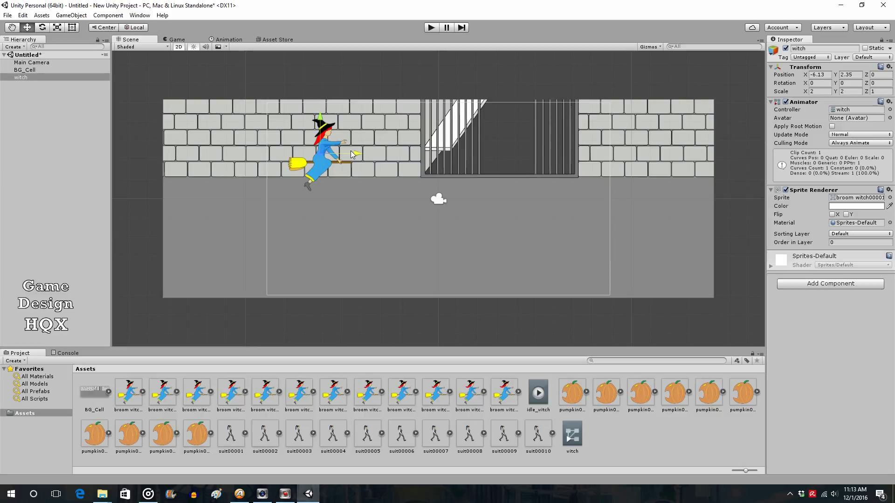
drag(350, 156, 331, 164)
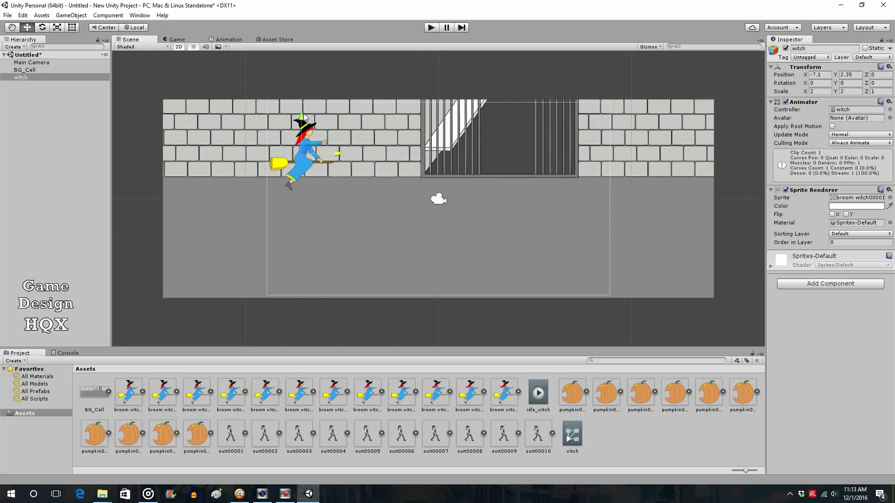
mouse_move(307, 117)
mouse_down()
mouse_move(310, 145)
mouse_move(312, 120)
mouse_up()
drag(345, 156, 352, 156)
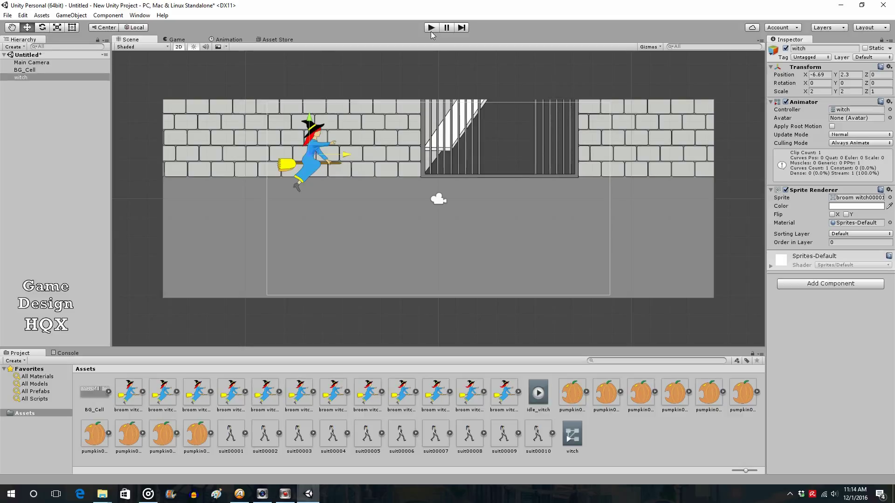
Set the witch's Sprite Renderer Order in Layer to 3 so she draws above BG_Cell
click(24, 70)
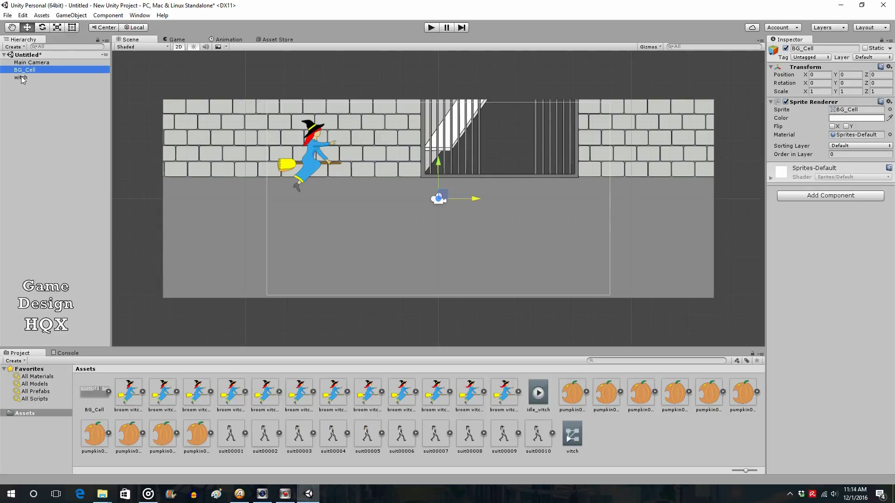
click(81, 77)
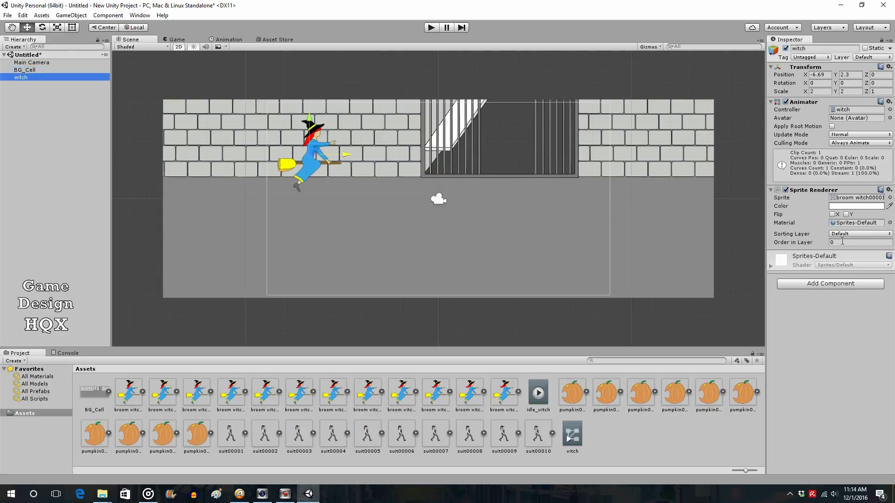
click(839, 242)
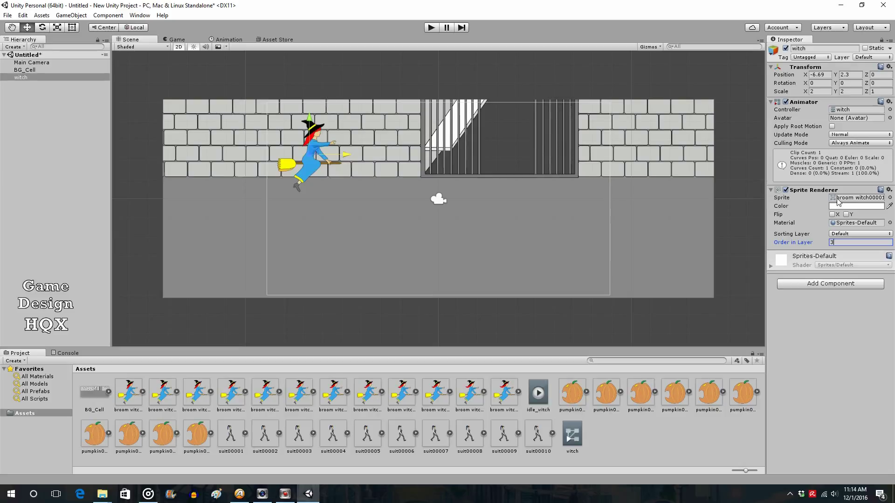
click(842, 242)
click(842, 243)
click(430, 28)
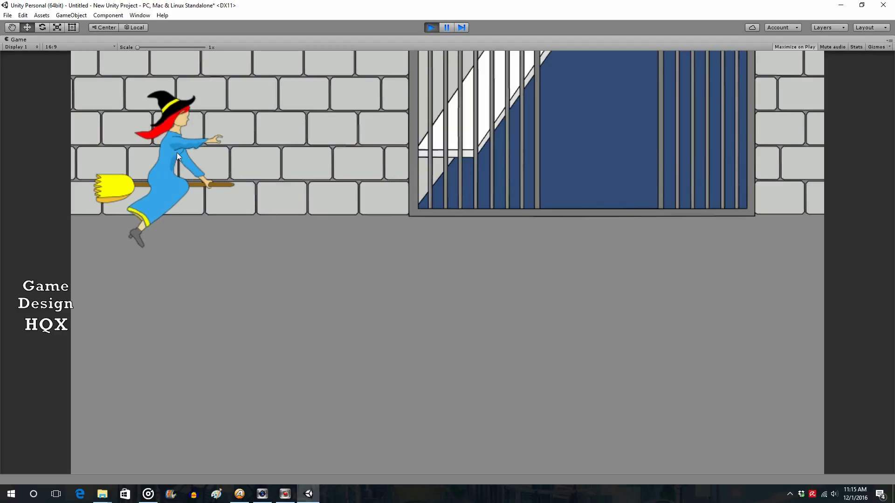
click(431, 27)
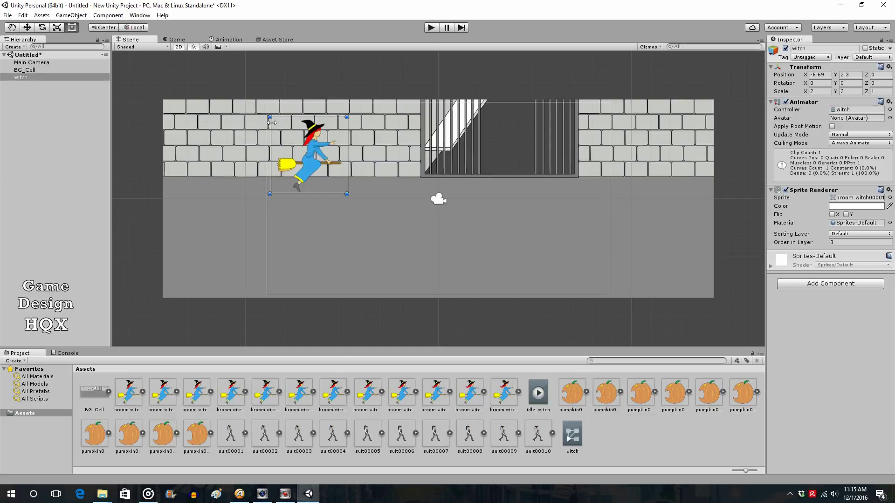
Create an empty GameObject named suit and bring up the Animation window for it
click(73, 16)
click(79, 24)
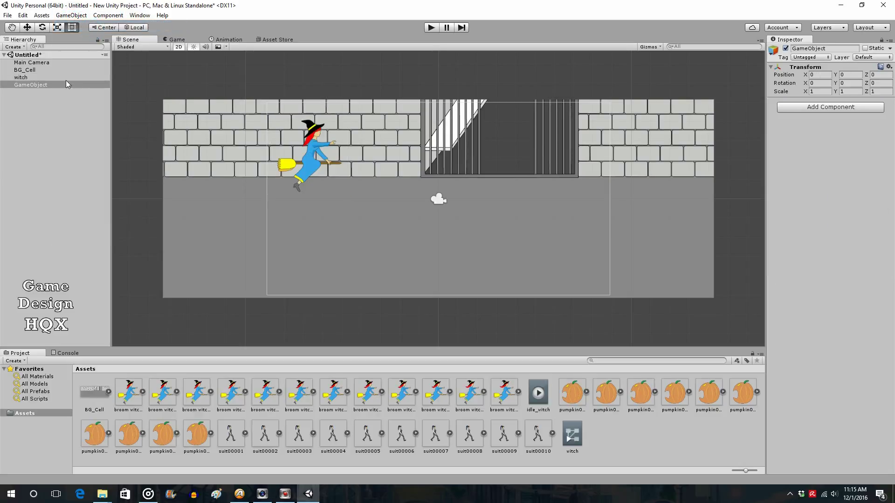
click(51, 89)
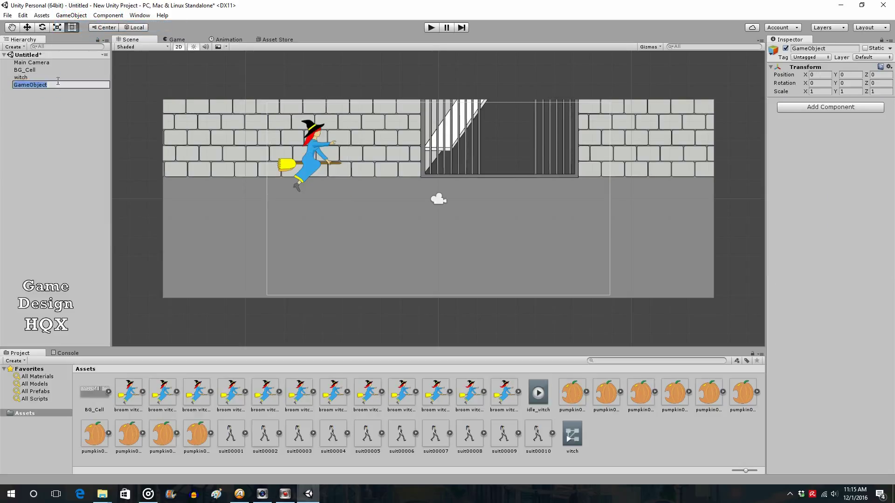
text(suit)
click(44, 105)
click(18, 87)
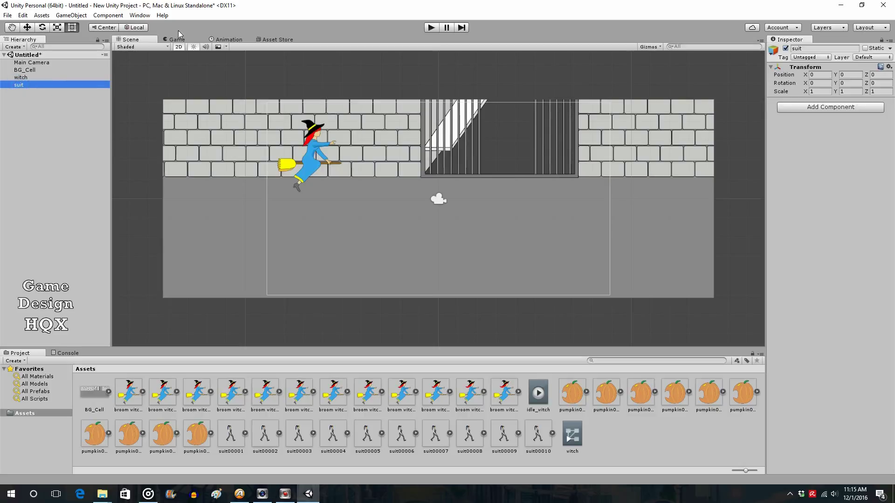
click(221, 40)
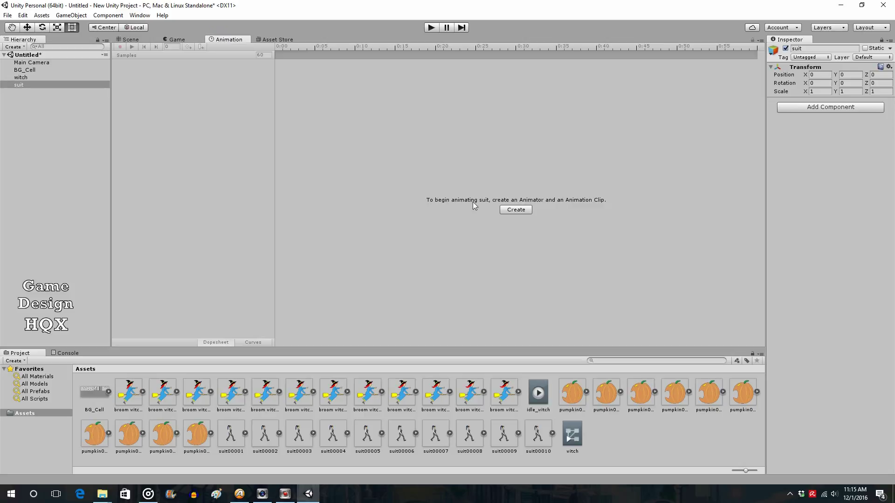
Create an Animator for suit and save its first animation clip as idle_suit
click(516, 210)
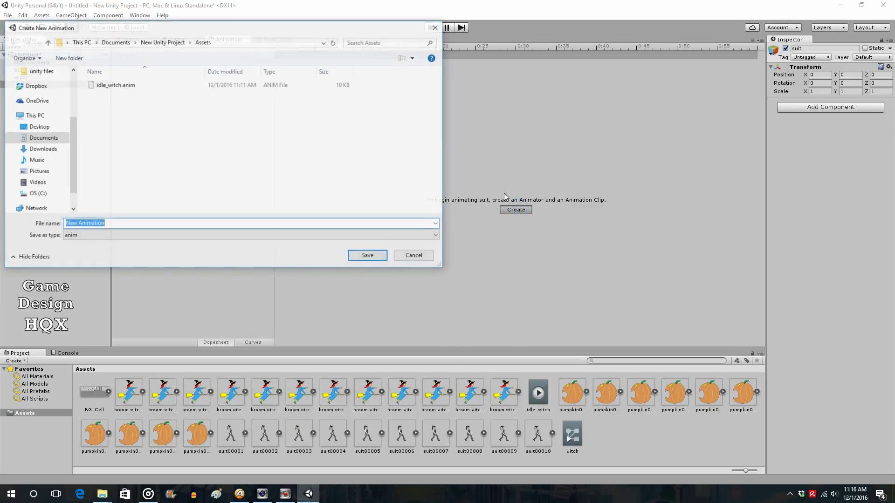
text(i)
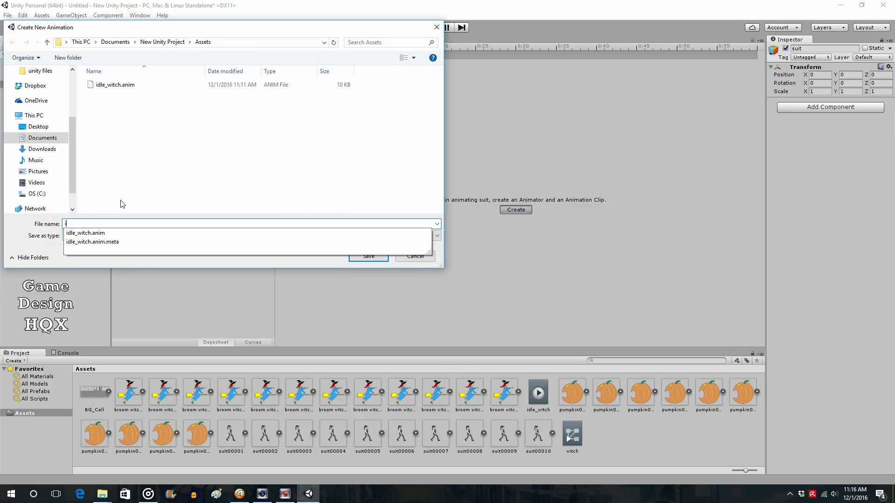
text(dle_suit)
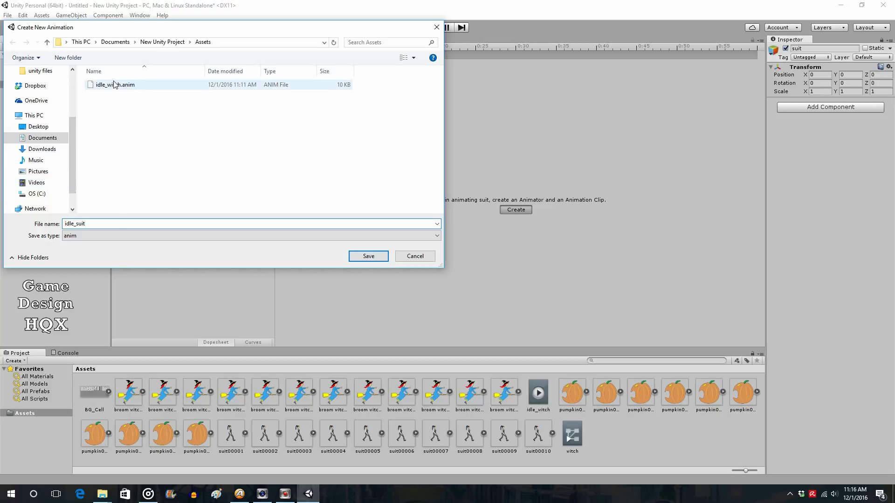
click(366, 259)
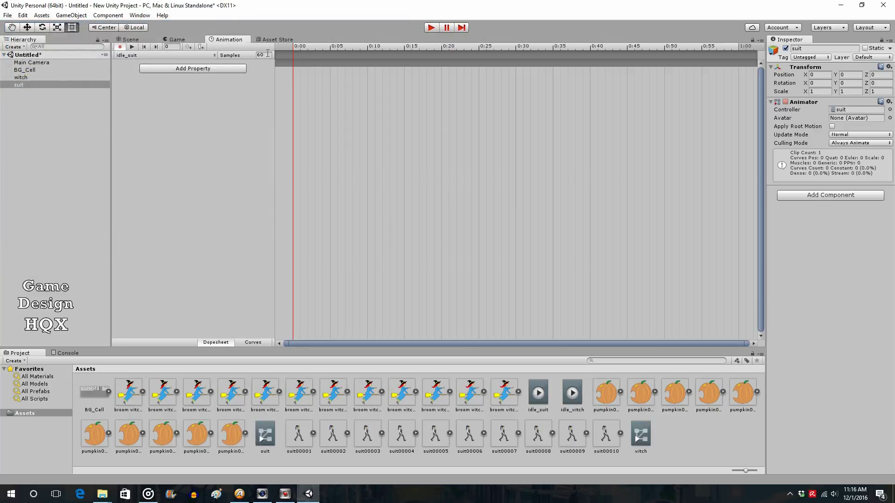
Set idle_suit to 15 samples and add sprites suit00001–suit00010 as keyframes
click(267, 54)
text(15)
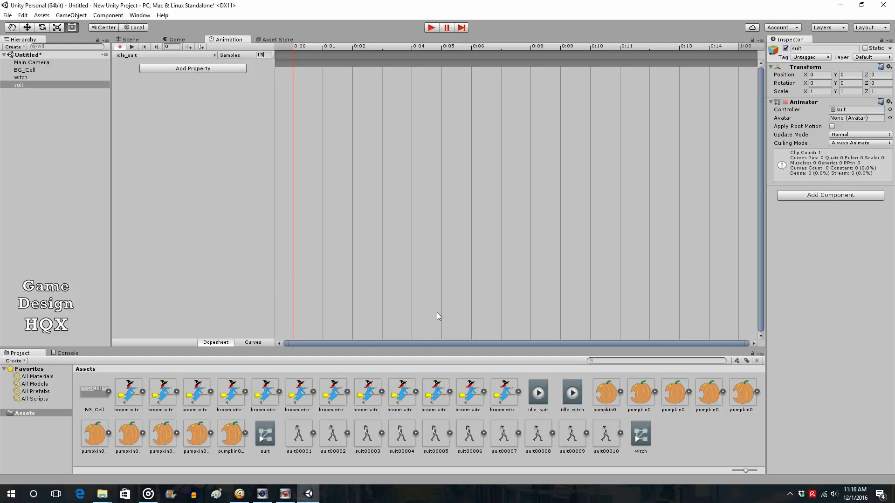
click(298, 433)
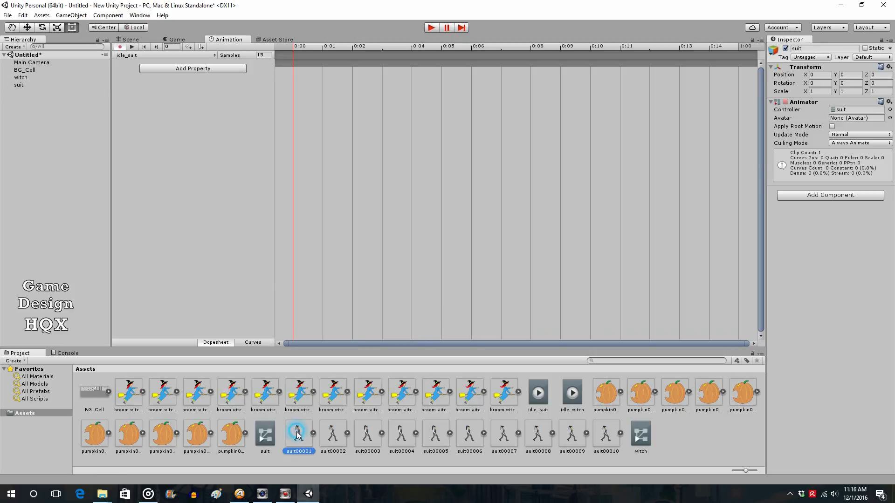
shift+click(604, 434)
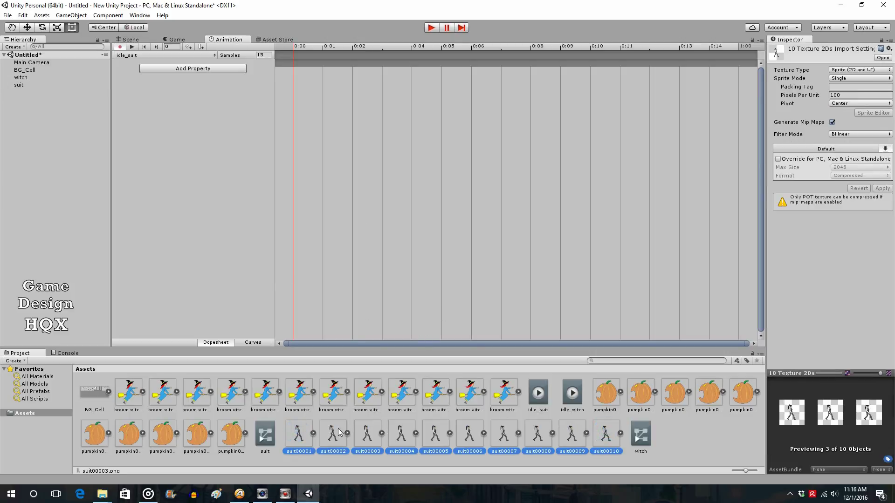
drag(338, 430, 293, 62)
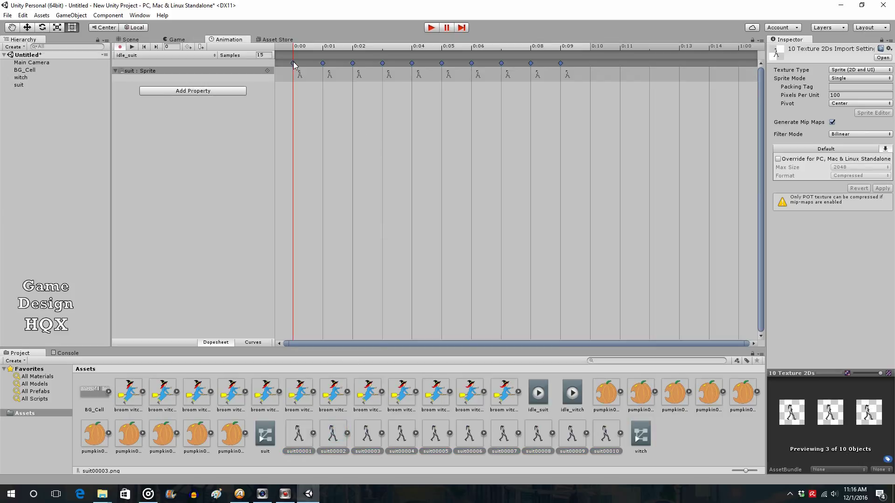
Append suit00009, suit00008, suit00007 and suit00006 to the end of the timeline
click(573, 427)
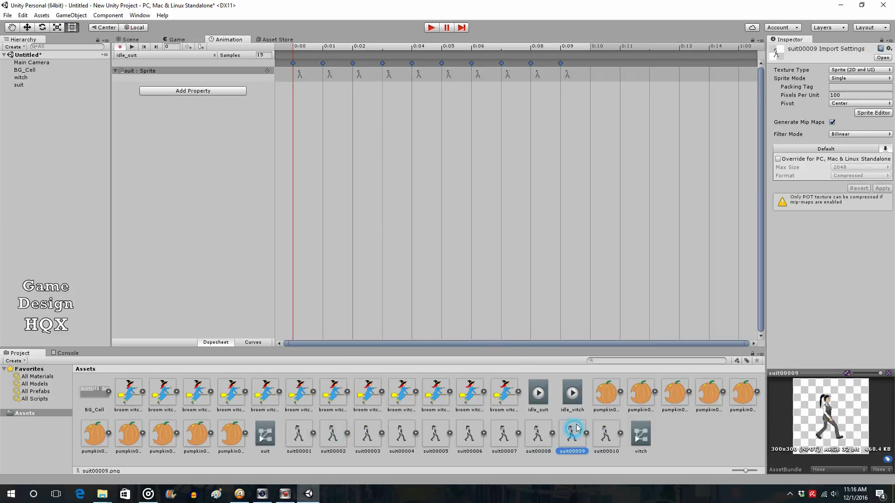
drag(572, 426, 604, 80)
click(536, 436)
drag(536, 436, 628, 80)
click(503, 434)
drag(504, 433, 641, 74)
click(465, 429)
drag(466, 429, 644, 82)
Append suit00005 down to suit00002 to the timeline, then stop recording
click(436, 431)
drag(435, 431, 669, 79)
click(400, 433)
drag(401, 433, 699, 79)
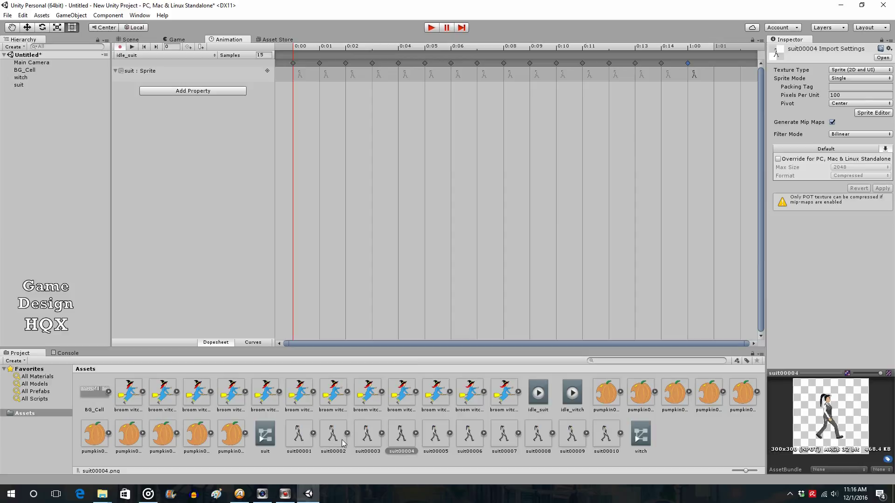
click(368, 434)
drag(367, 433, 721, 77)
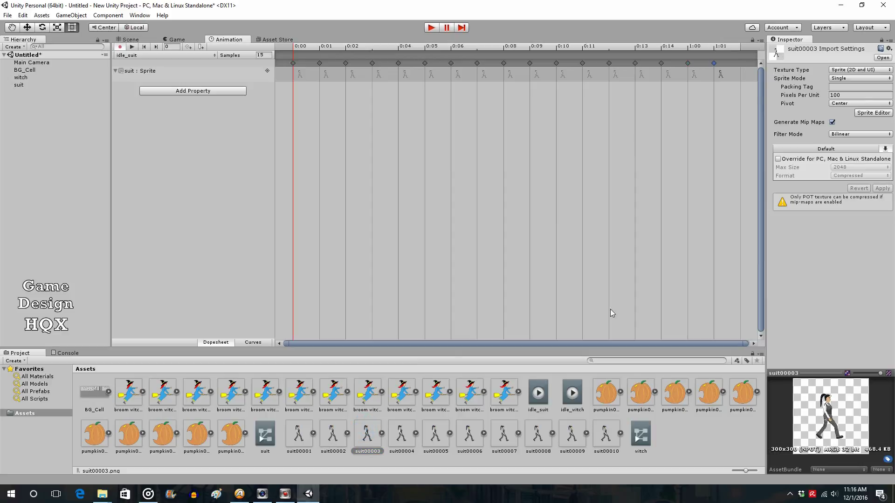
click(339, 434)
drag(338, 433, 746, 77)
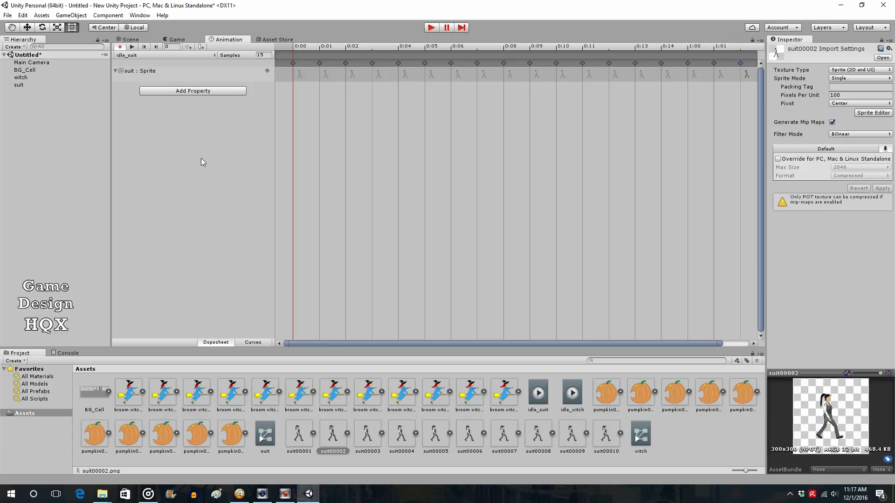
click(120, 47)
Give the suit object the suit00001 sprite and scale it to 2 by 2
click(130, 40)
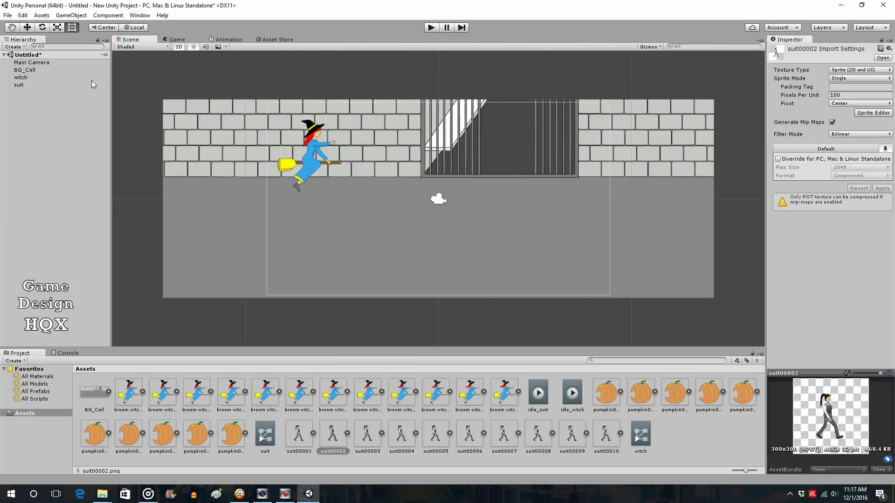
click(22, 84)
click(300, 444)
drag(301, 444, 839, 198)
click(821, 91)
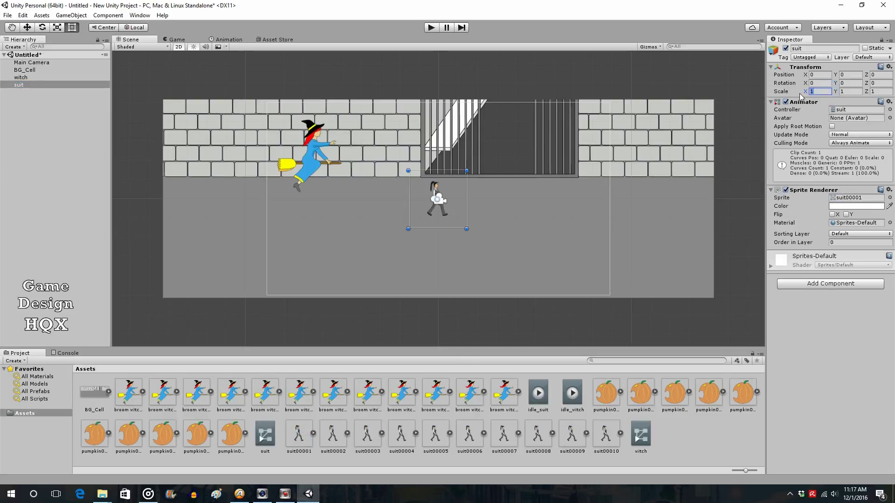
text(2)
key(Tab)
text(2)
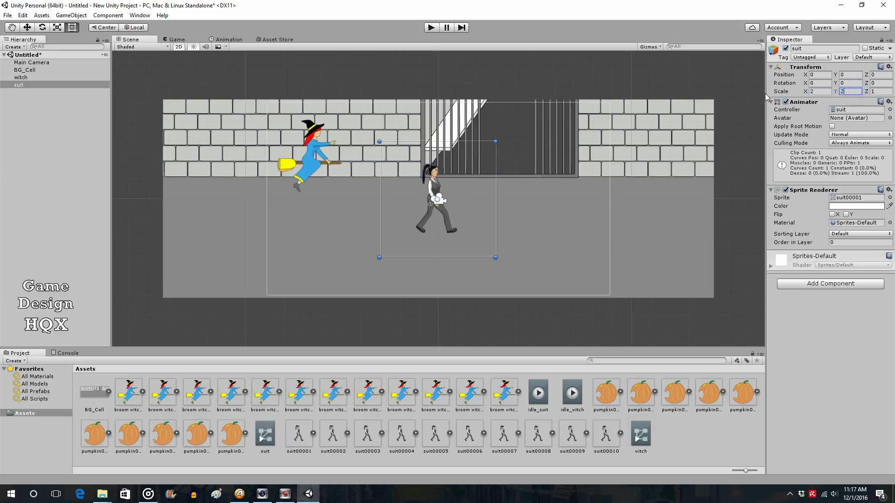
Move the suit to about X -6.67, Y -2.38 on the floor below the witch, order in layer 3
click(27, 27)
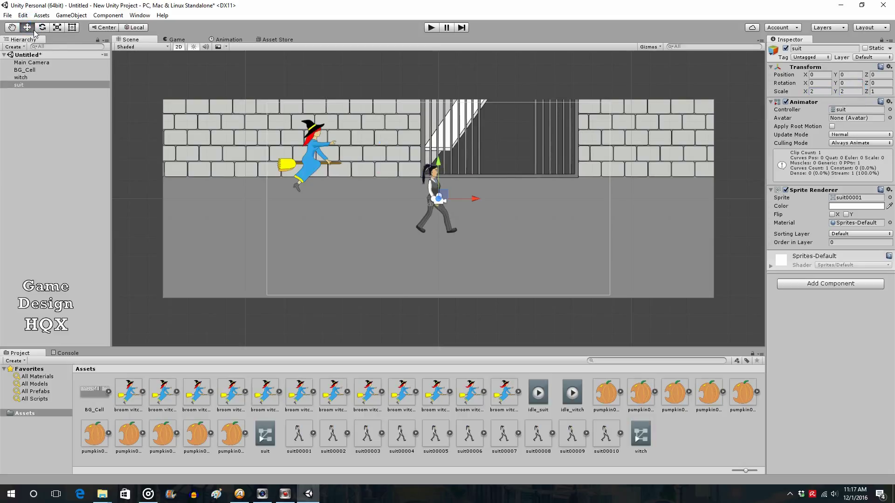
drag(468, 201, 340, 202)
drag(311, 168, 309, 221)
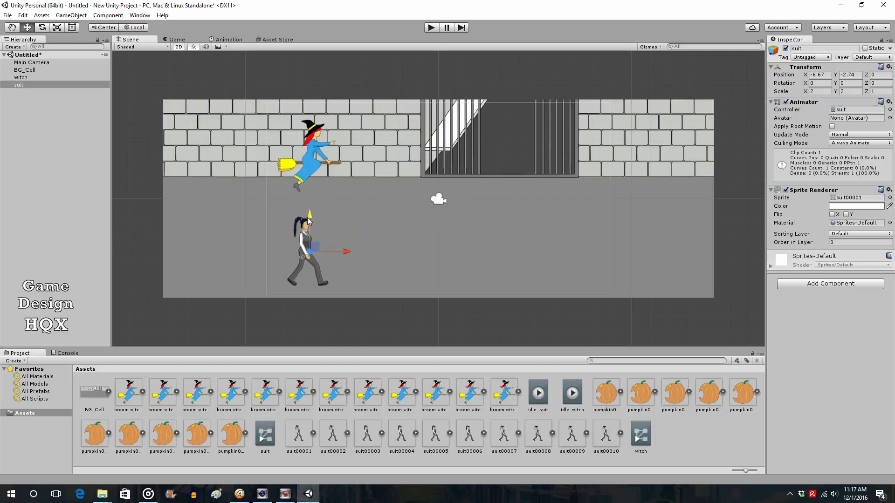
click(833, 243)
drag(311, 221, 315, 188)
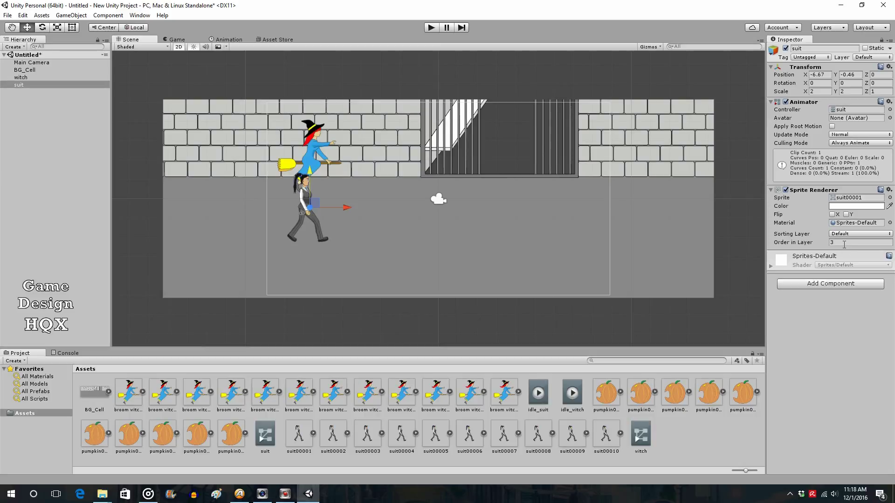
click(315, 144)
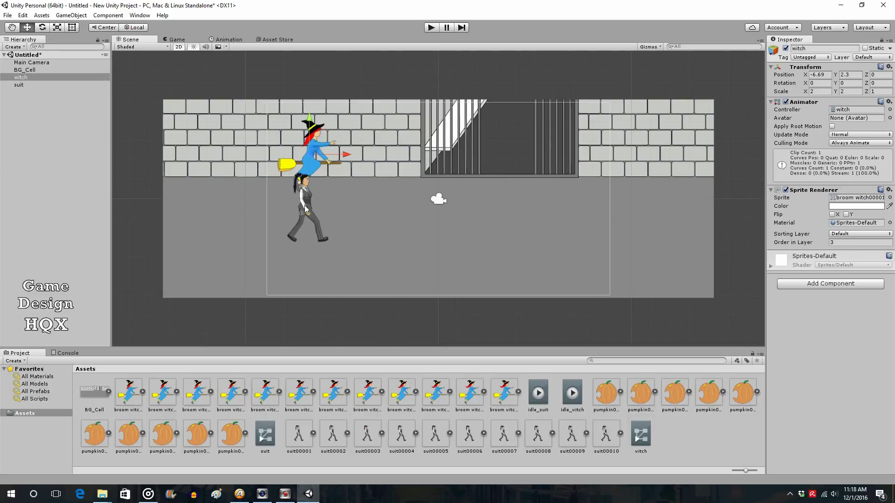
click(301, 238)
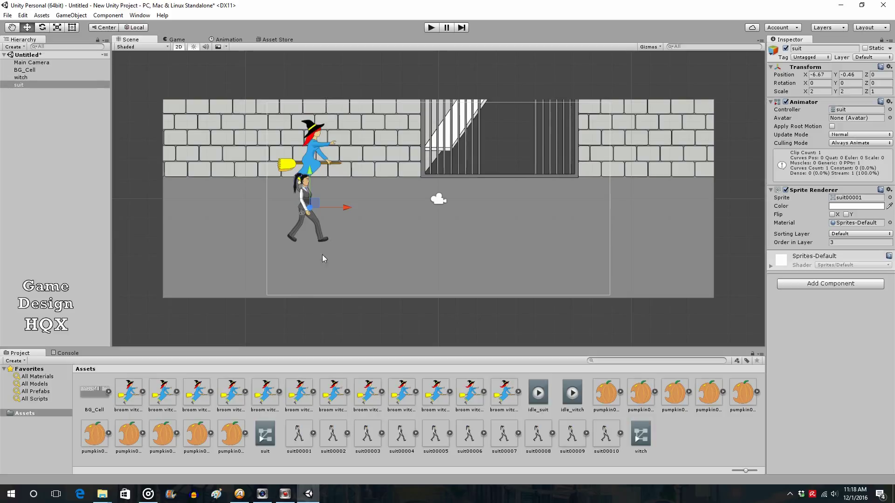
click(315, 225)
click(305, 198)
drag(306, 173, 317, 209)
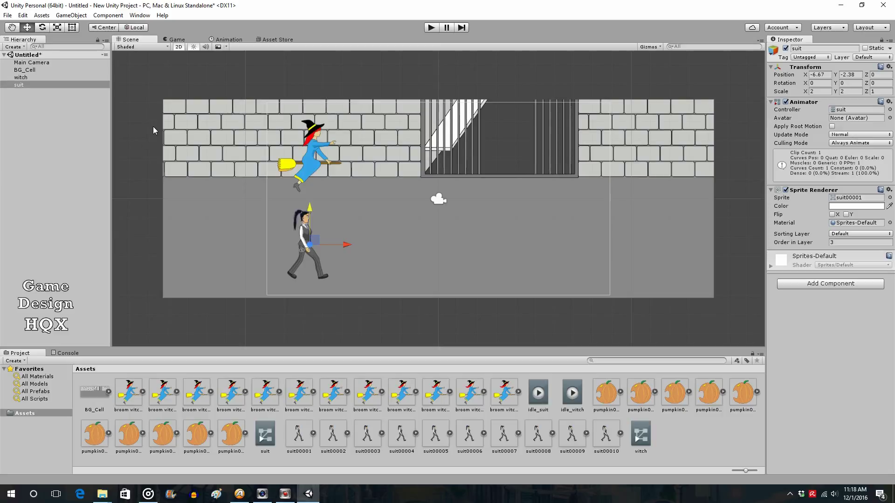
click(431, 28)
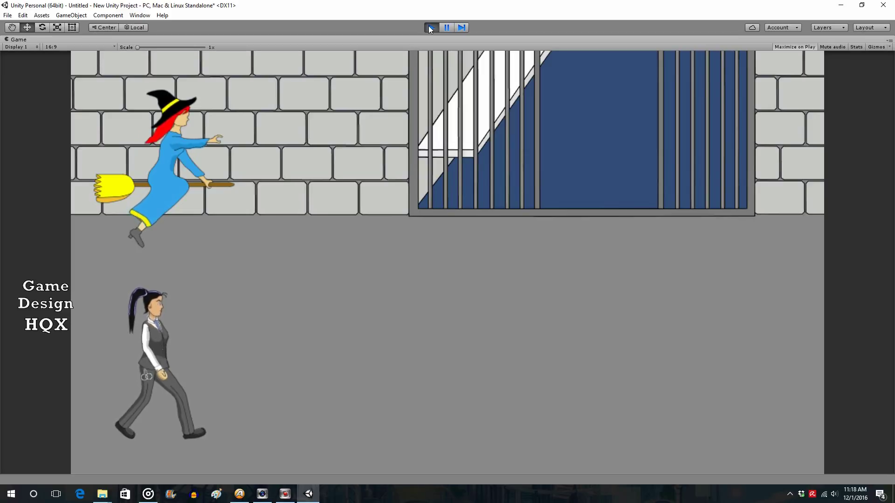
click(430, 27)
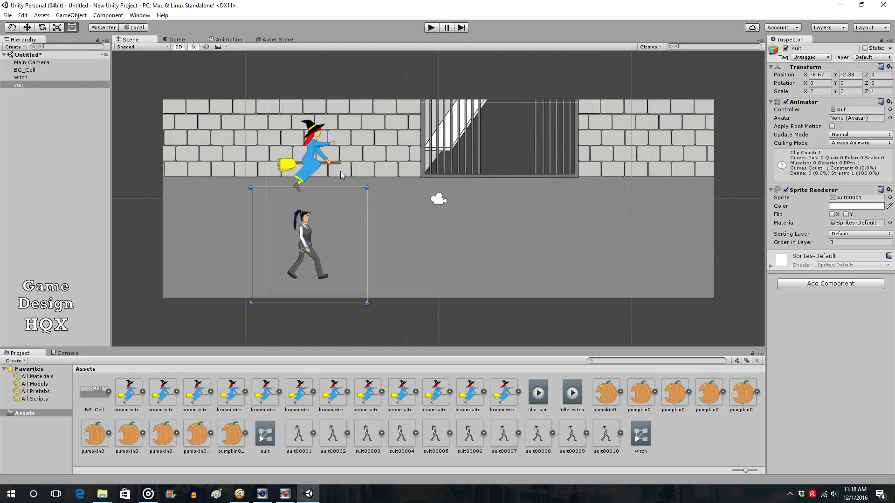
Create an empty GameObject named pumpkin in the scene
click(66, 16)
click(72, 25)
click(55, 92)
text(pumpkin)
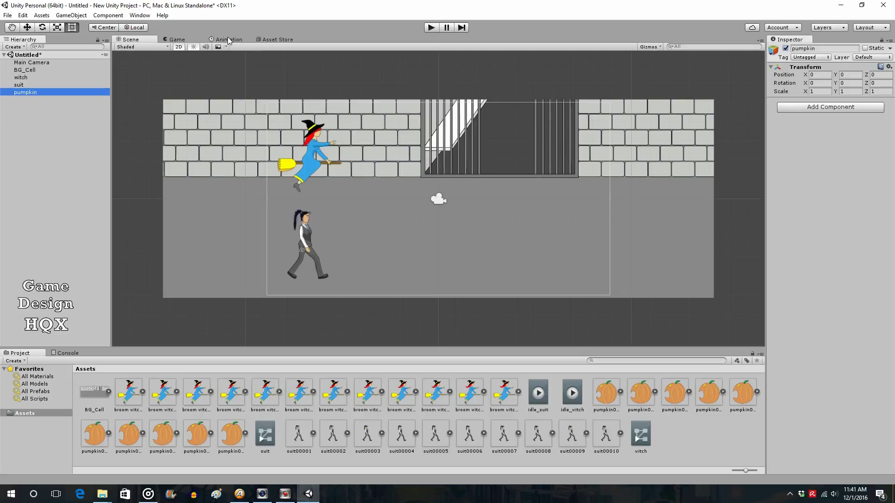
click(228, 40)
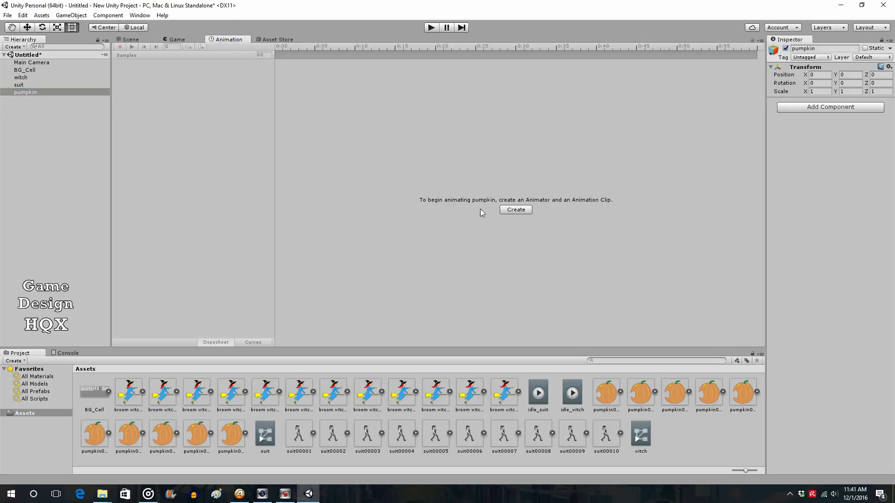
Create an Animator for pumpkin with a new clip saved as idle_pumpkin
click(516, 211)
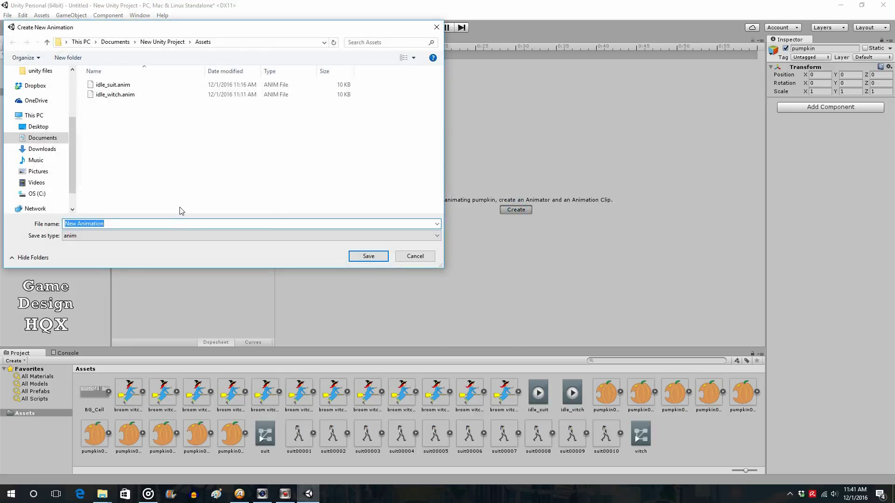
text(idle_pumpkin)
click(369, 257)
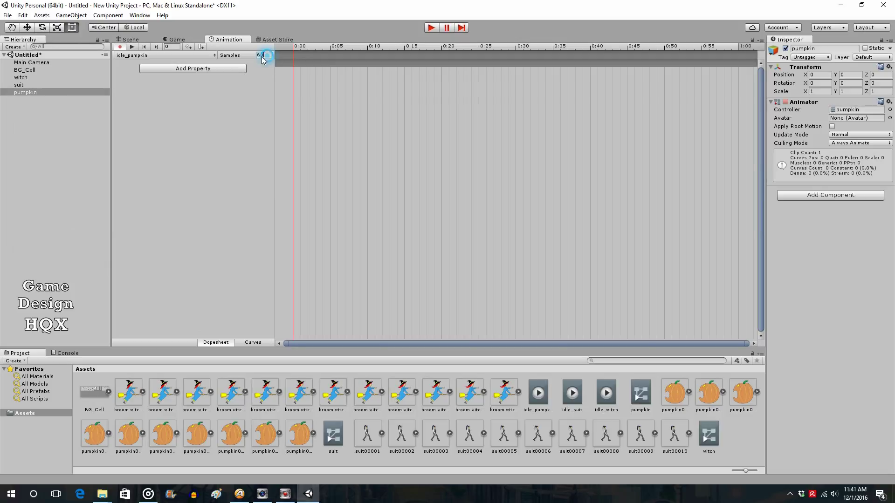
Set idle_pumpkin to 15 samples and add pumpkin frames 00001–00010 as keyframes
text(15)
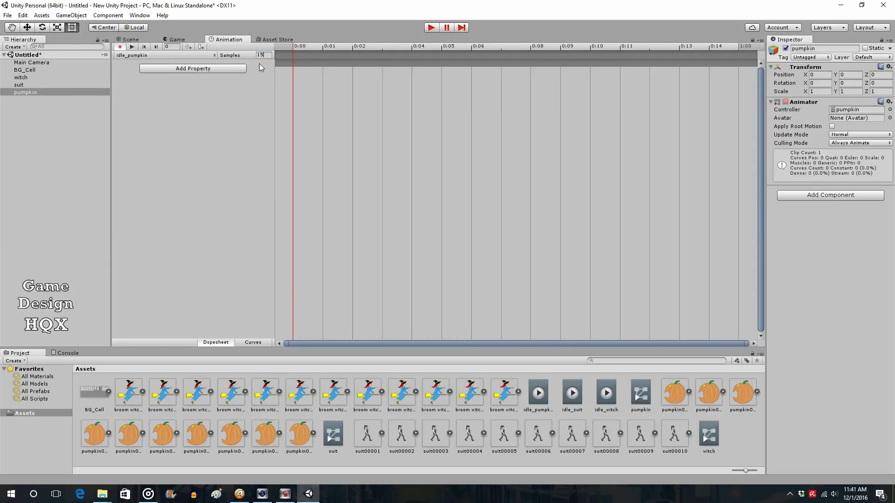
click(674, 400)
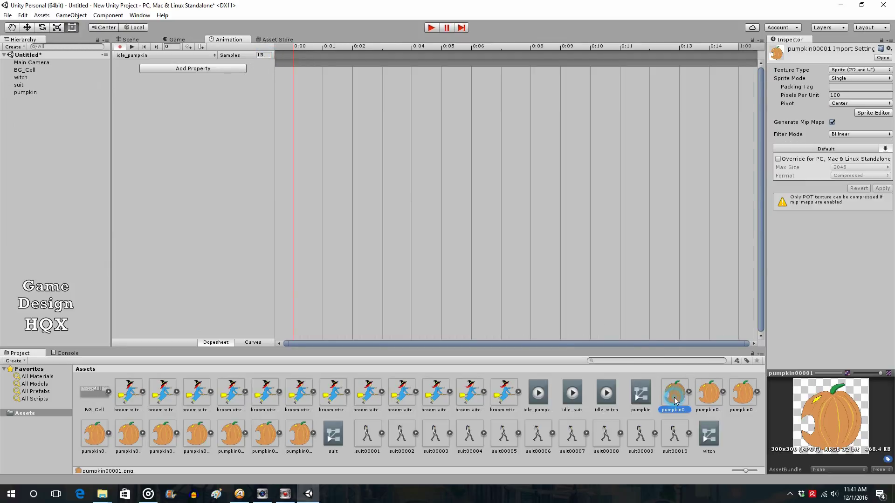
shift+click(295, 437)
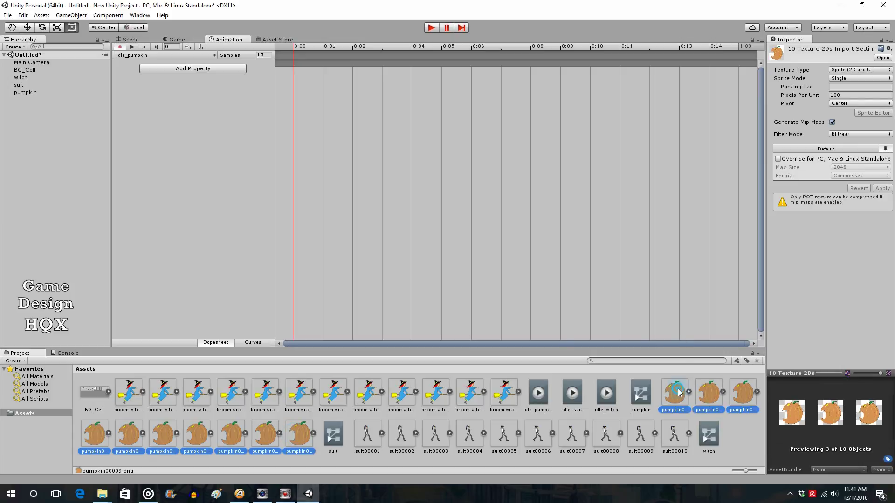
drag(680, 389, 352, 57)
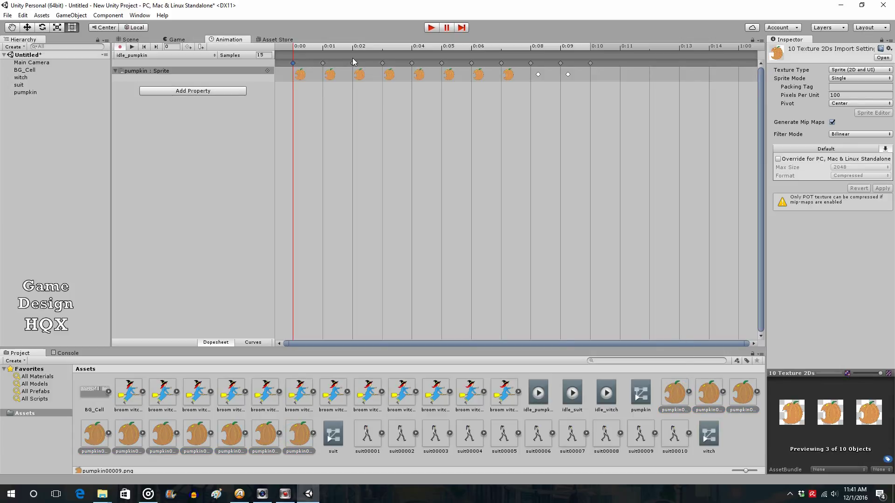
Append pumpkin frames 9 down to 2 one by one at the end of the clip
scroll(368, 79, down, 3)
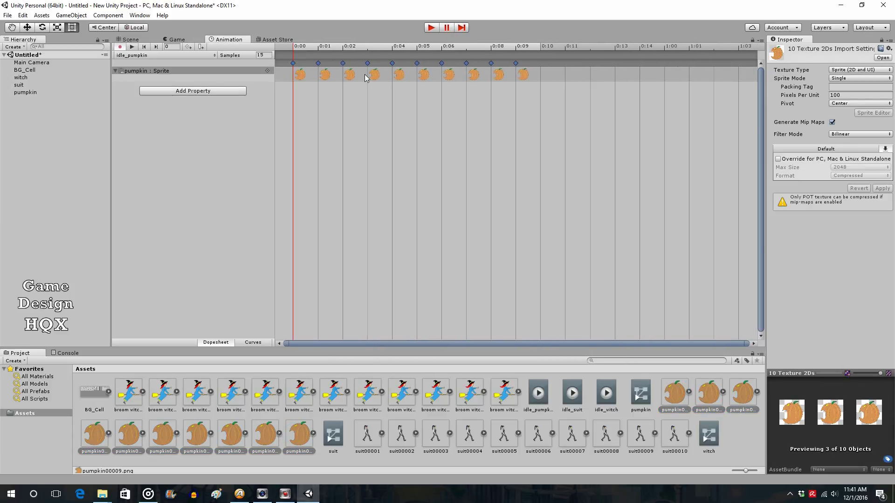
click(266, 431)
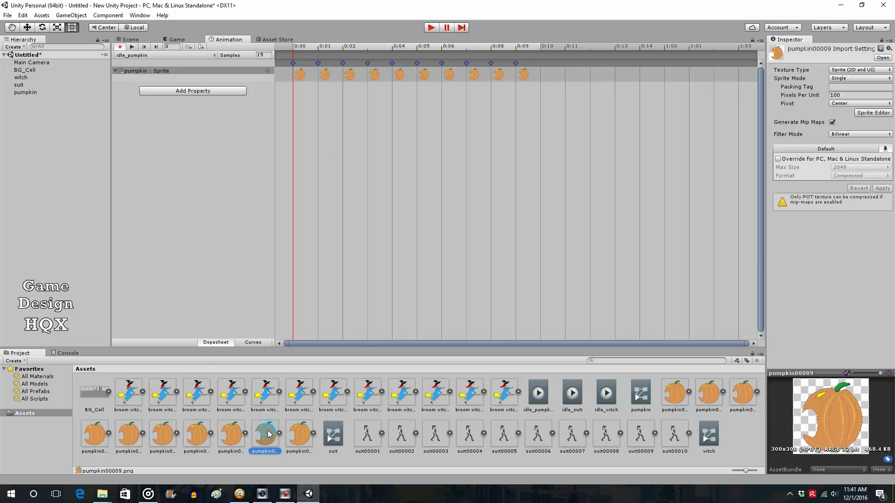
drag(266, 430, 545, 77)
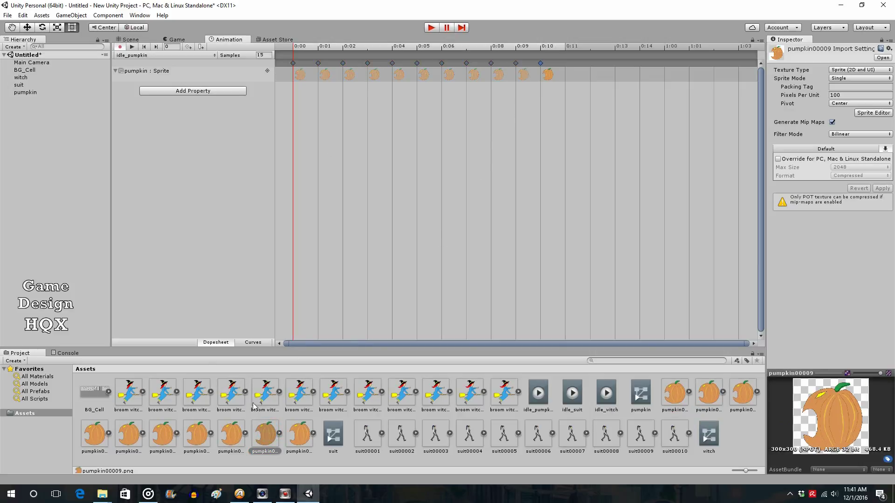
drag(235, 433, 572, 79)
drag(197, 433, 599, 78)
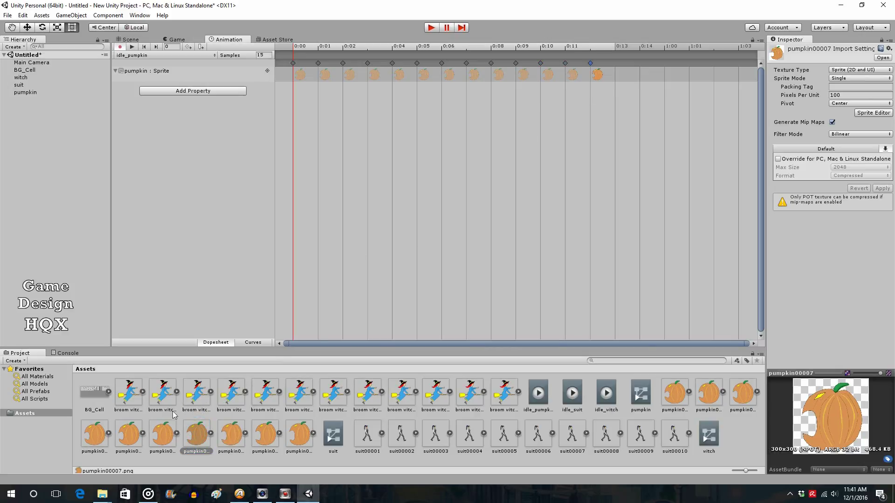
drag(162, 432, 626, 76)
drag(129, 434, 650, 75)
drag(94, 434, 669, 70)
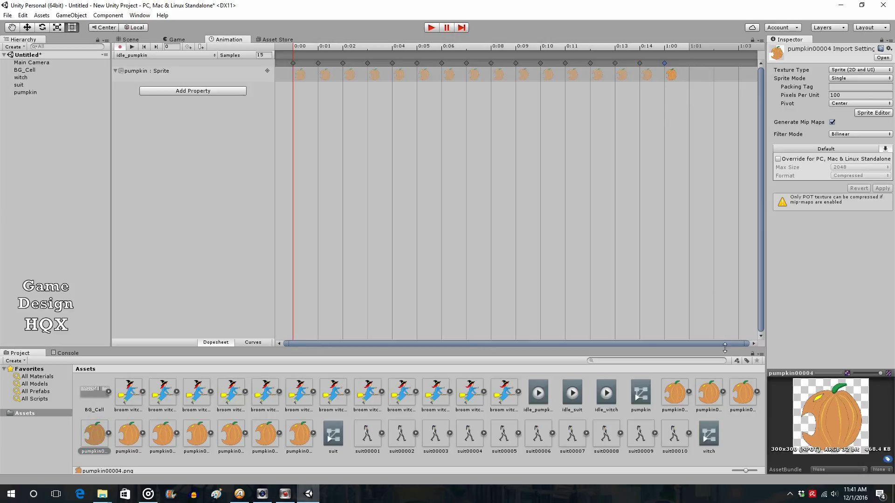
drag(742, 393, 698, 77)
drag(709, 393, 719, 81)
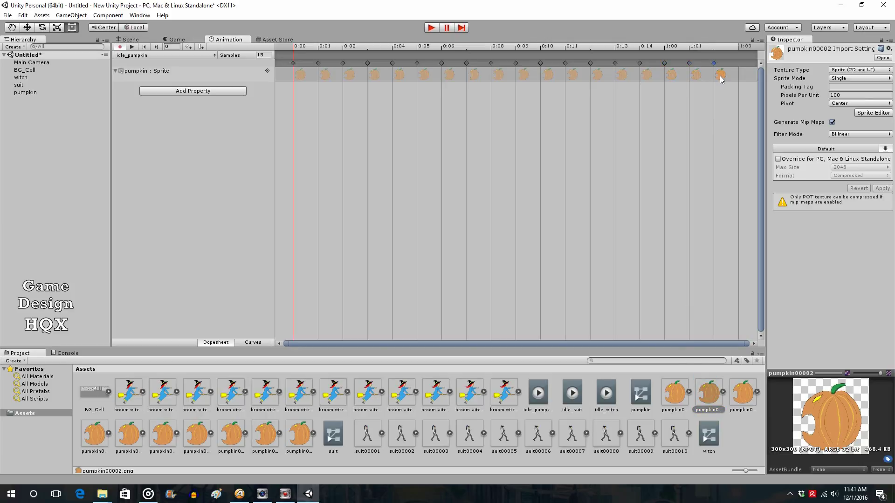
Stop recording and give the pumpkin object the pumpkin00001 sprite
click(121, 48)
click(129, 39)
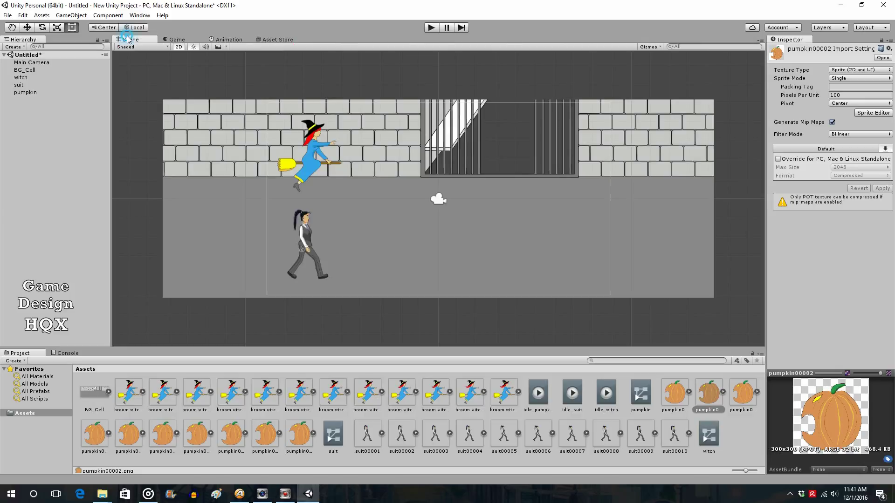
click(71, 92)
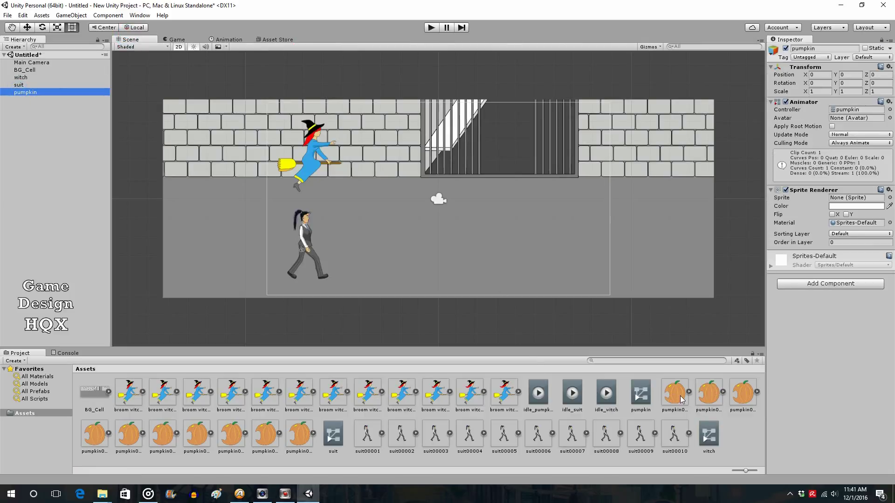
drag(680, 400, 853, 198)
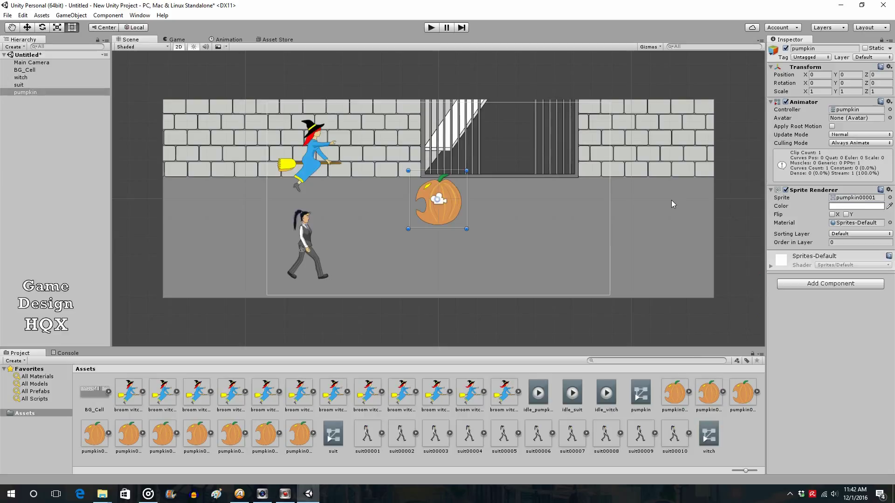
Move the pumpkin to the right side of the floor, around X 5.91, with Order in Layer 3
click(27, 27)
drag(472, 201, 585, 217)
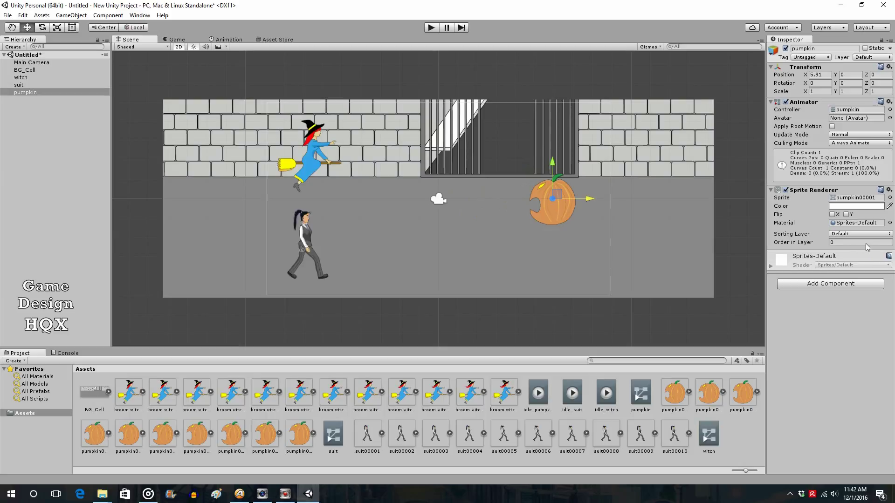
click(852, 242)
text(3)
click(430, 28)
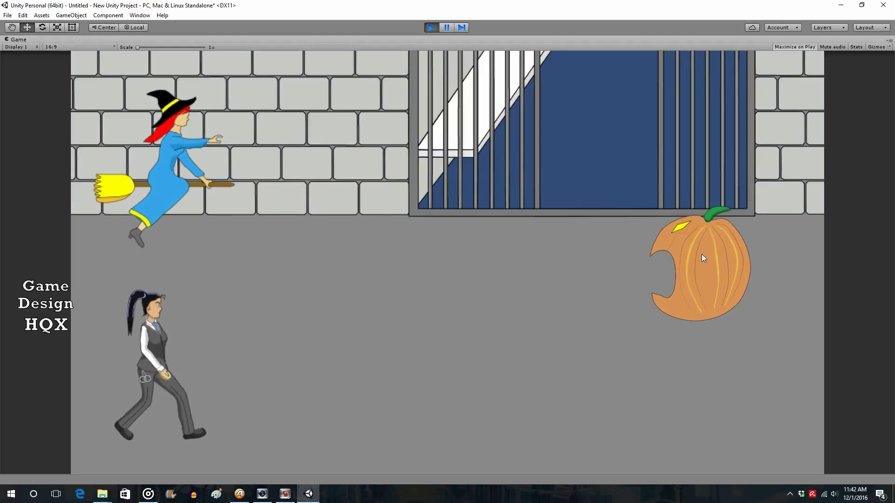
click(431, 27)
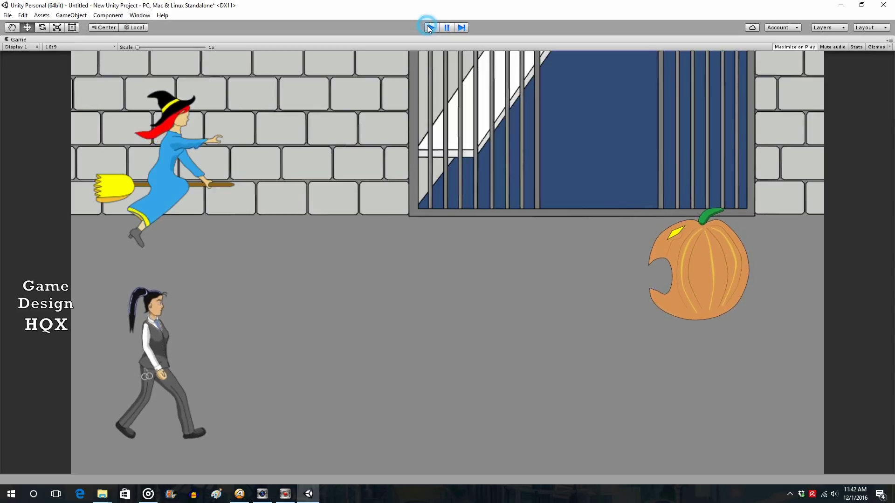